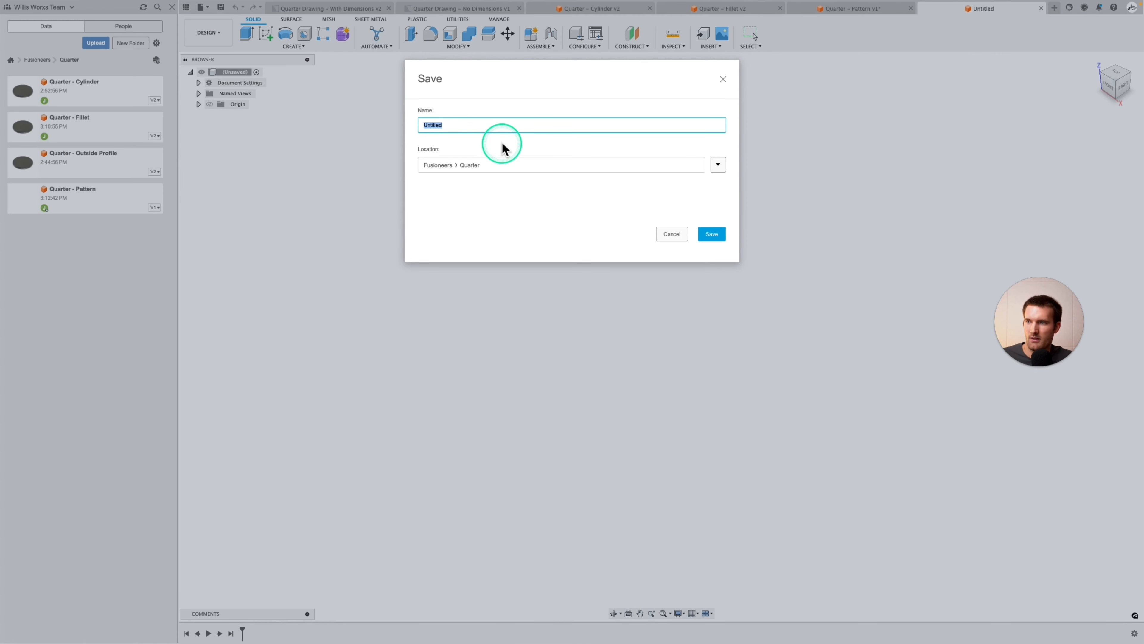
Save the new design as "Quarter - Mirror" in the Quarter folder and select it in the project files.
{"action": "type", "text": "Quar"}
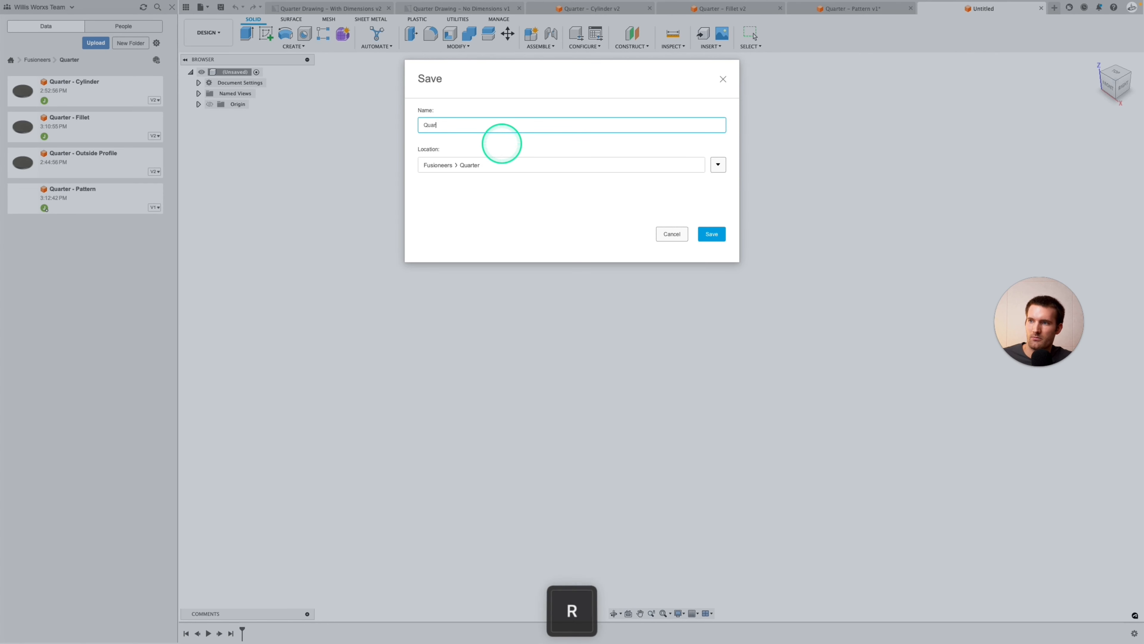
{"action": "type", "text": "ter - Mirror"}
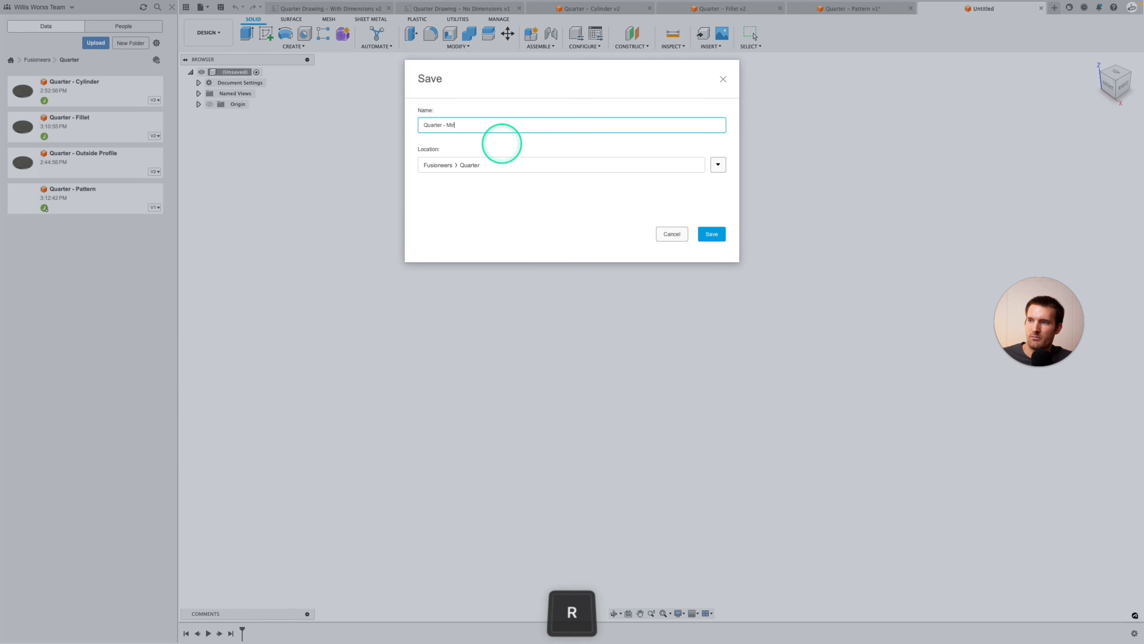
{"action": "key", "text": "Return"}
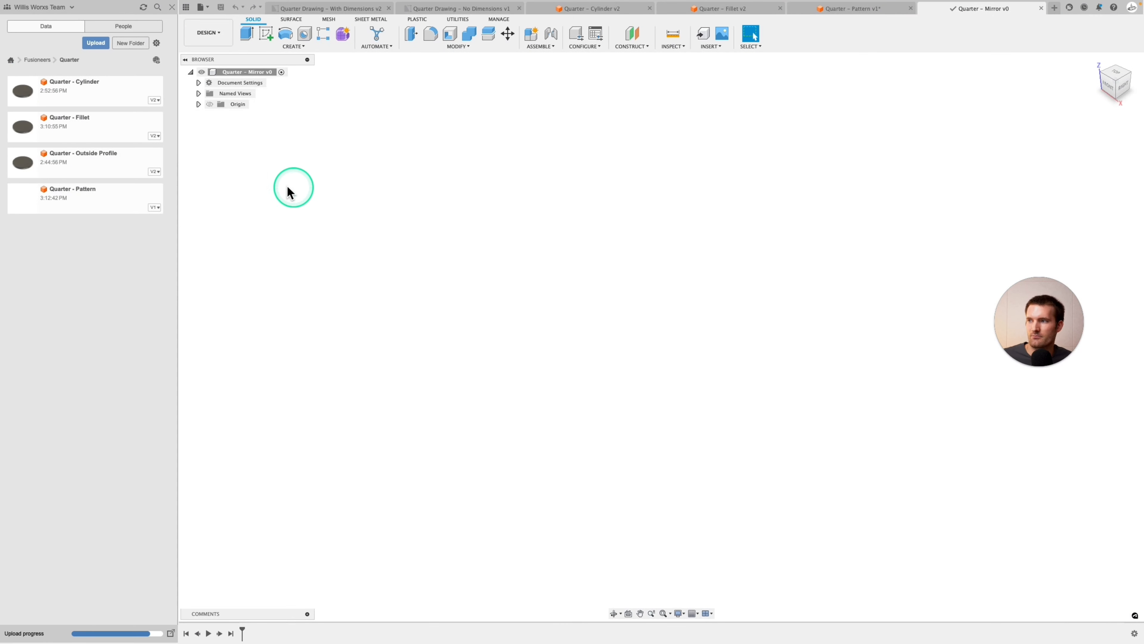
{"action": "left_click", "coordinate": [101, 168]}
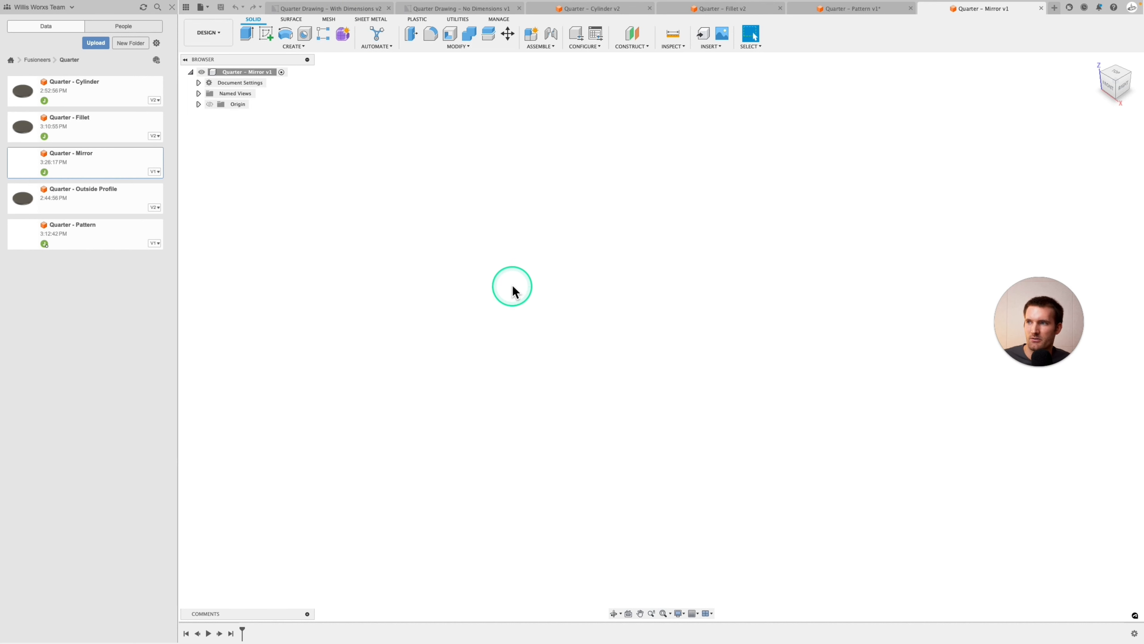
Review the quarter drawings without and with dimensions, and return to the Quarter - Mirror design.
{"action": "left_click", "coordinate": [452, 10]}
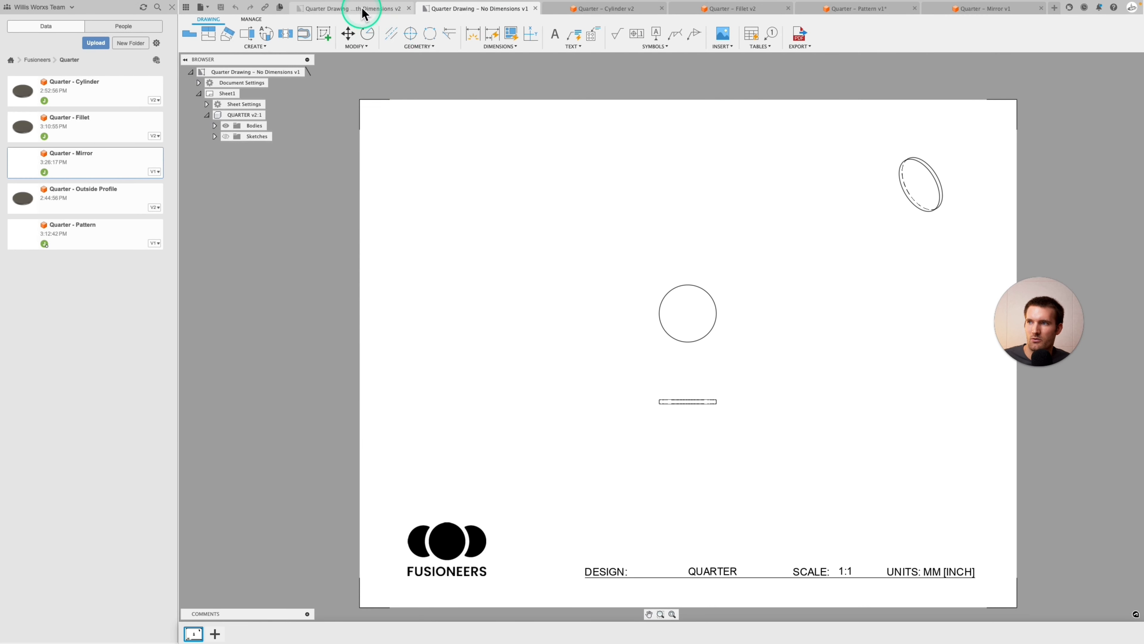
{"action": "left_click", "coordinate": [363, 9]}
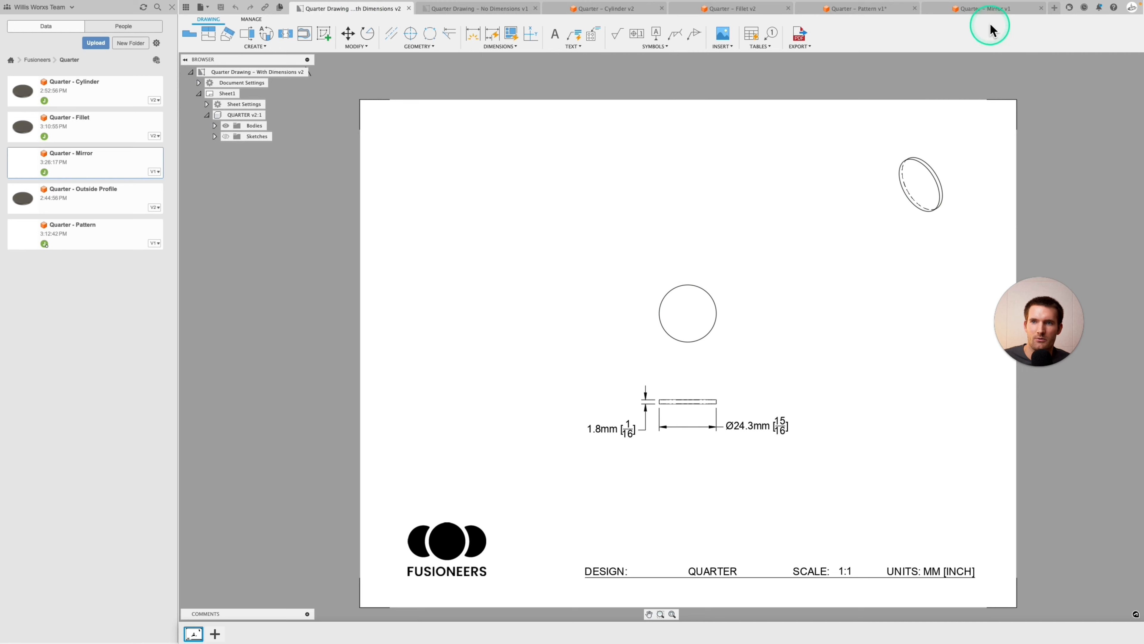
{"action": "left_click", "coordinate": [987, 9]}
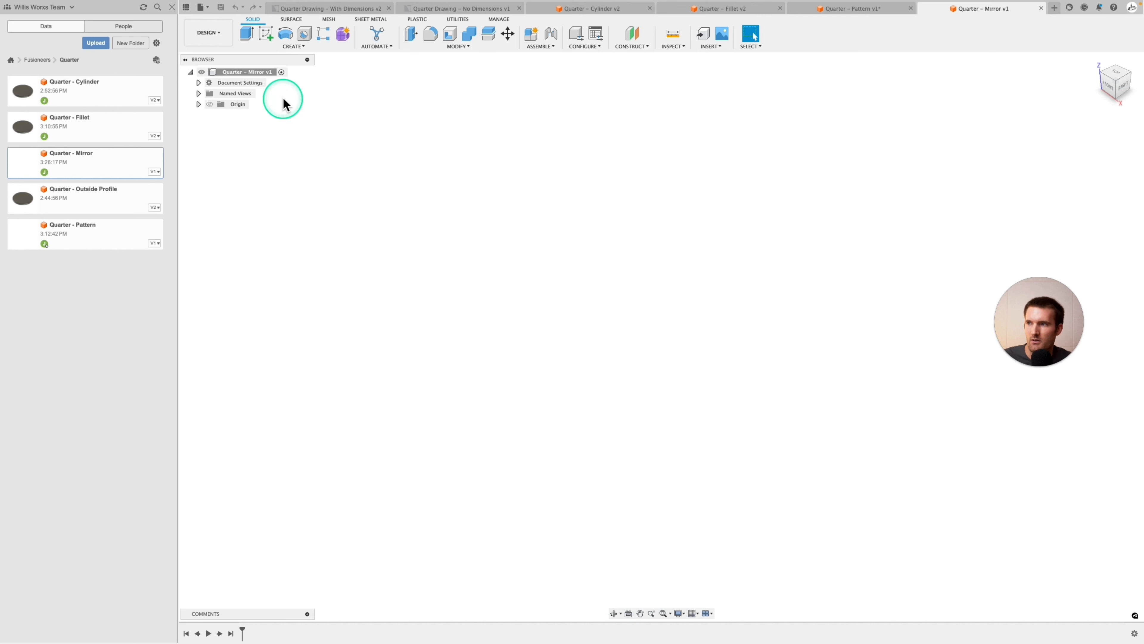
Show the origin planes and start a new sketch on the horizontal XY plane.
{"action": "left_click", "coordinate": [210, 104]}
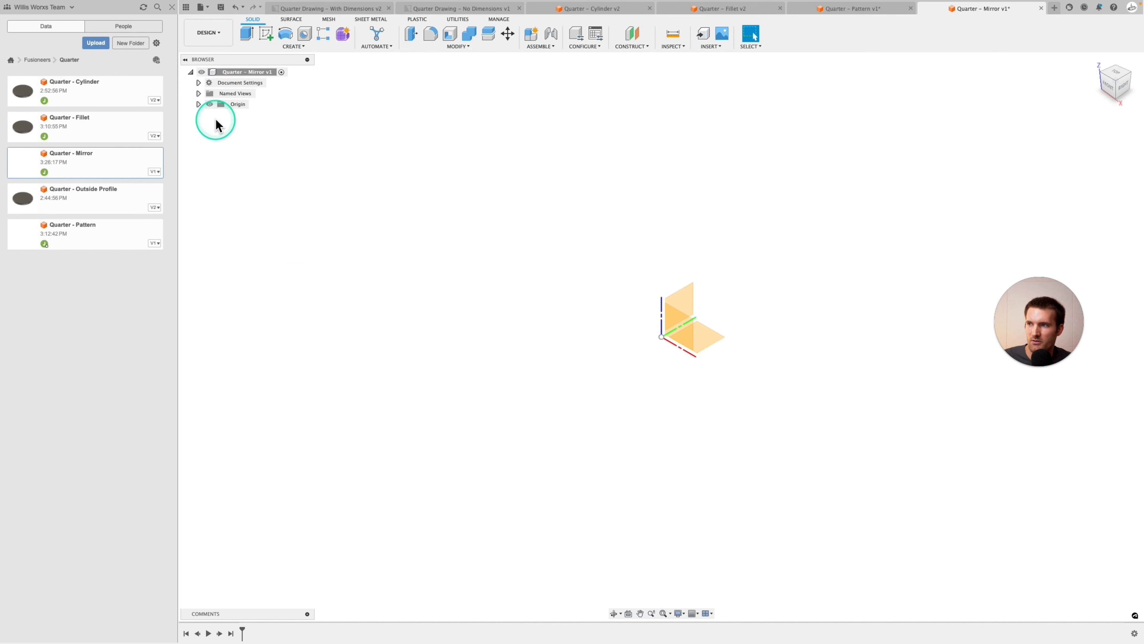
{"action": "left_click", "coordinate": [267, 34]}
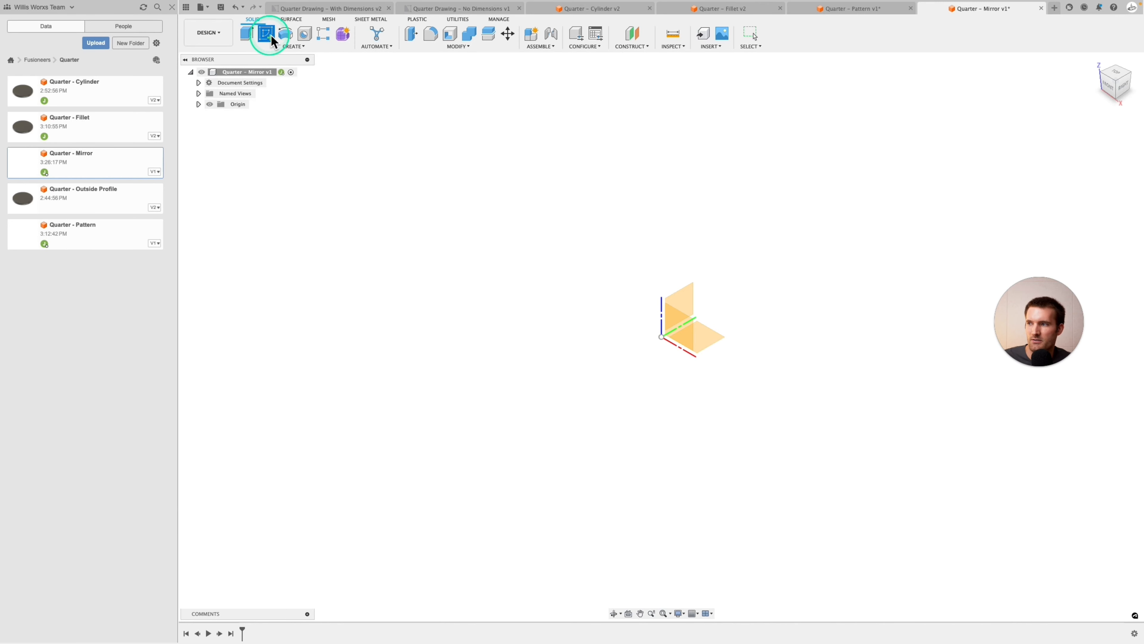
{"action": "left_click", "coordinate": [713, 343]}
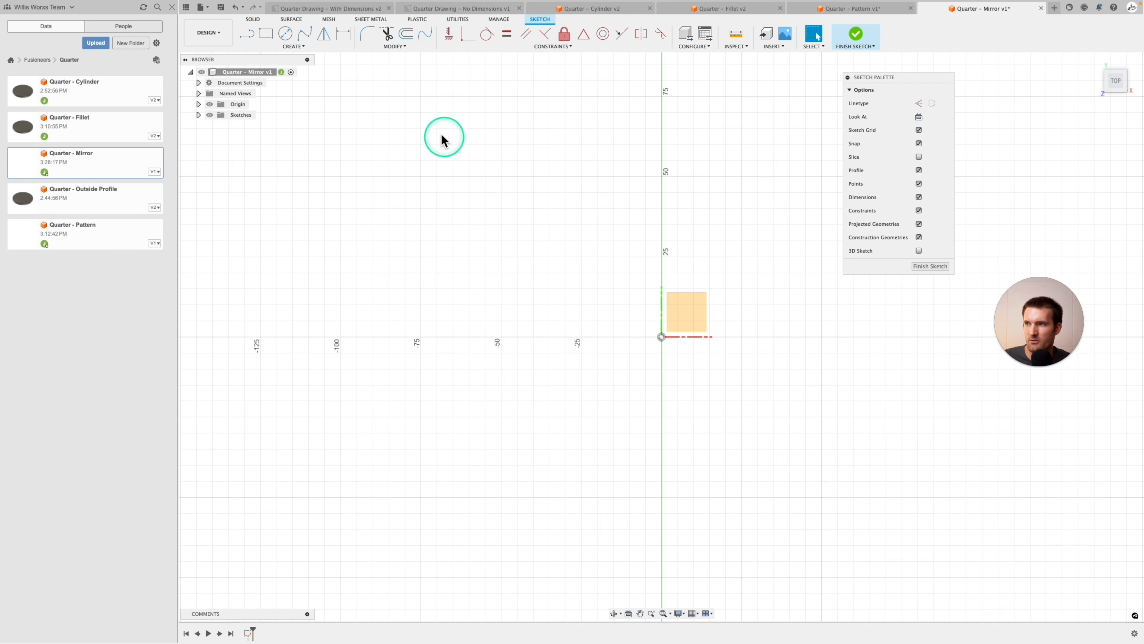
Sketch a semicircular center point arc of about 35 mm radius around the origin, with both ends on the vertical axis.
{"action": "left_click", "coordinate": [296, 46]}
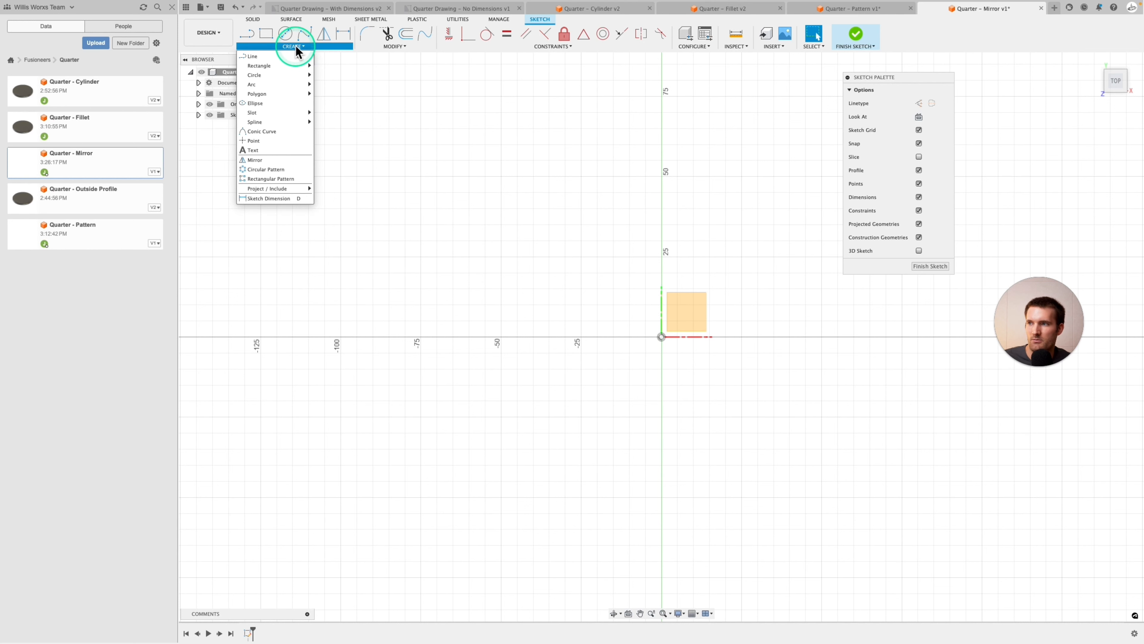
{"action": "mouse_move", "coordinate": [273, 86]}
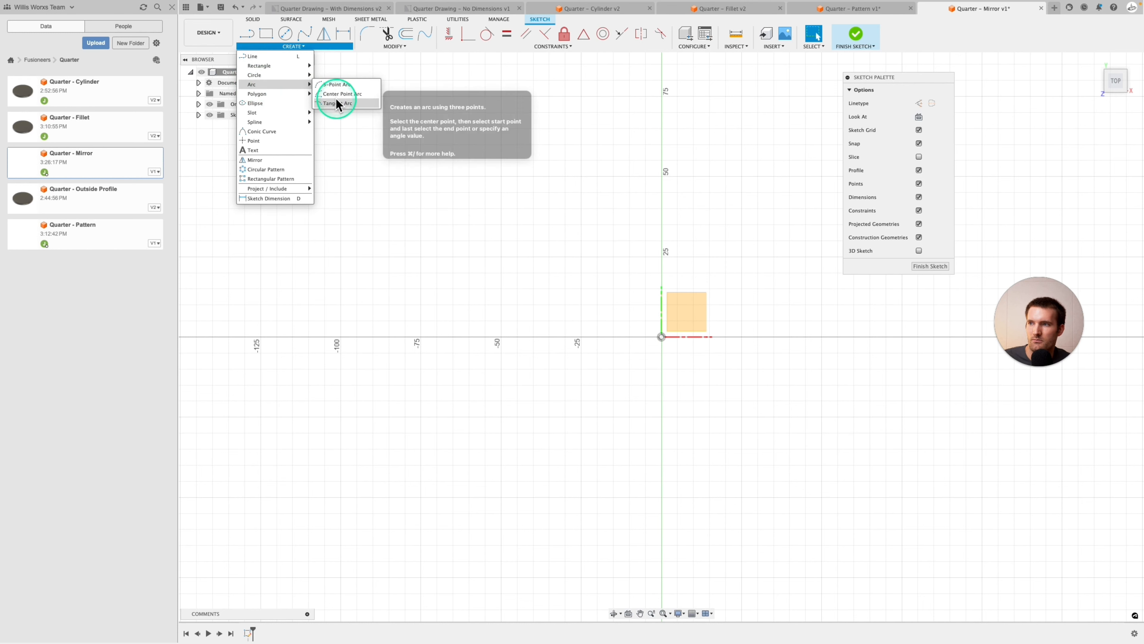
{"action": "left_click", "coordinate": [355, 94]}
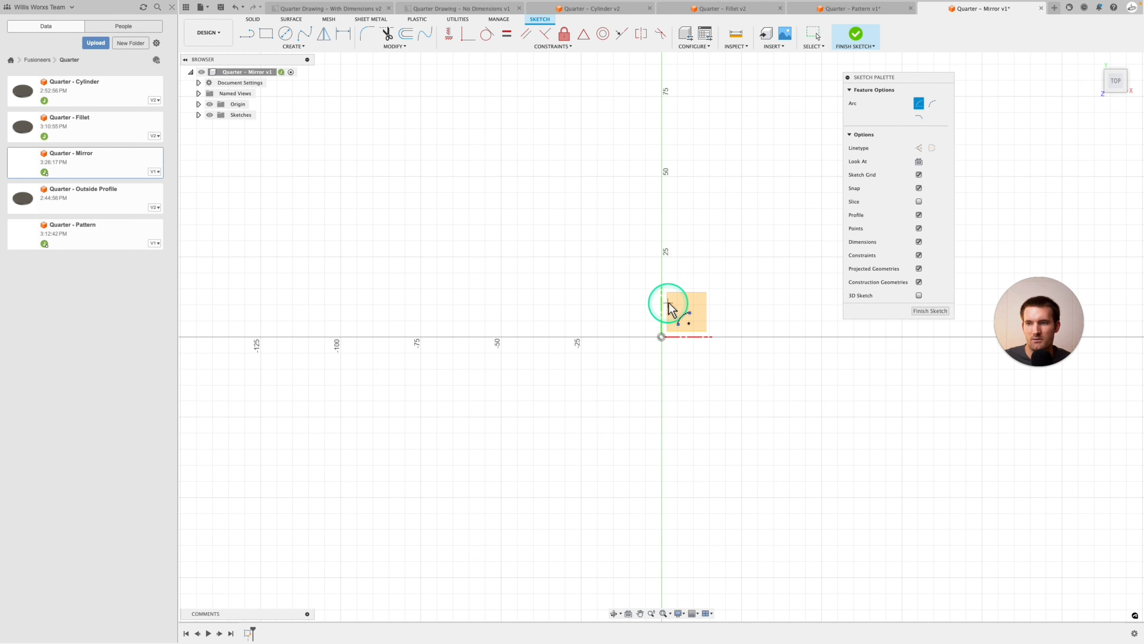
{"action": "left_click", "coordinate": [661, 337]}
{"action": "key", "text": "alt"}
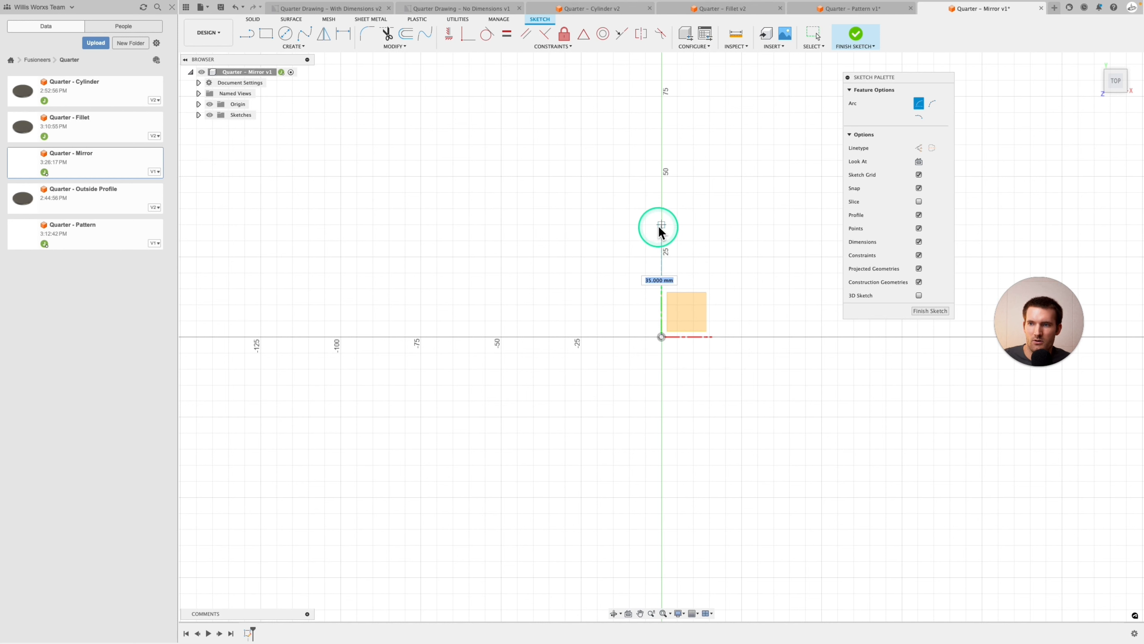
{"action": "left_click", "coordinate": [661, 225]}
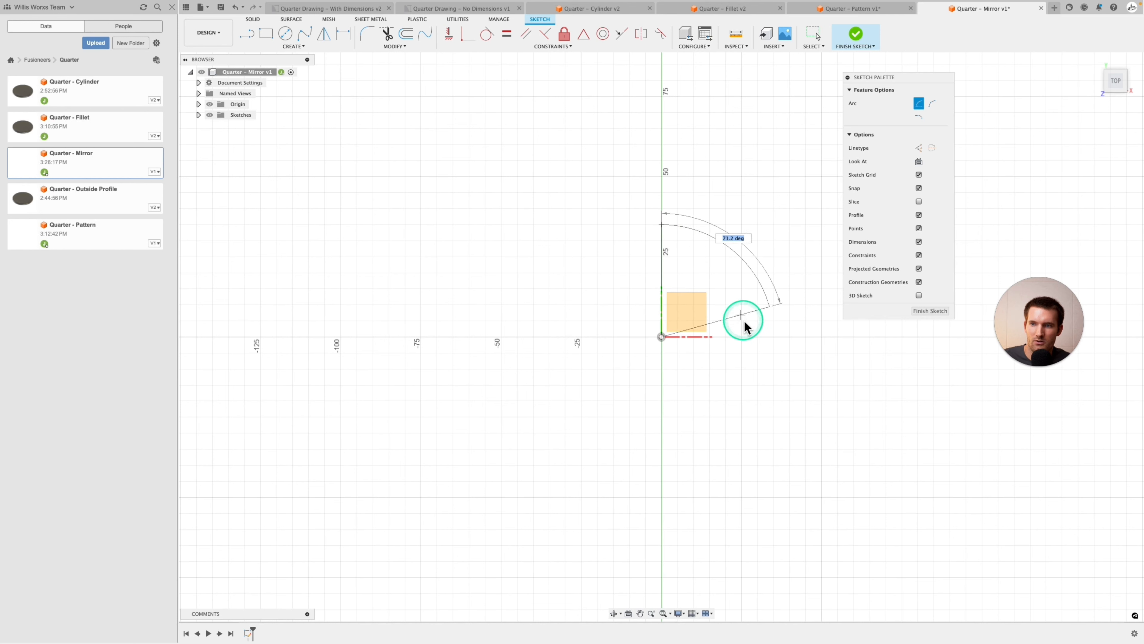
{"action": "left_click", "coordinate": [661, 409]}
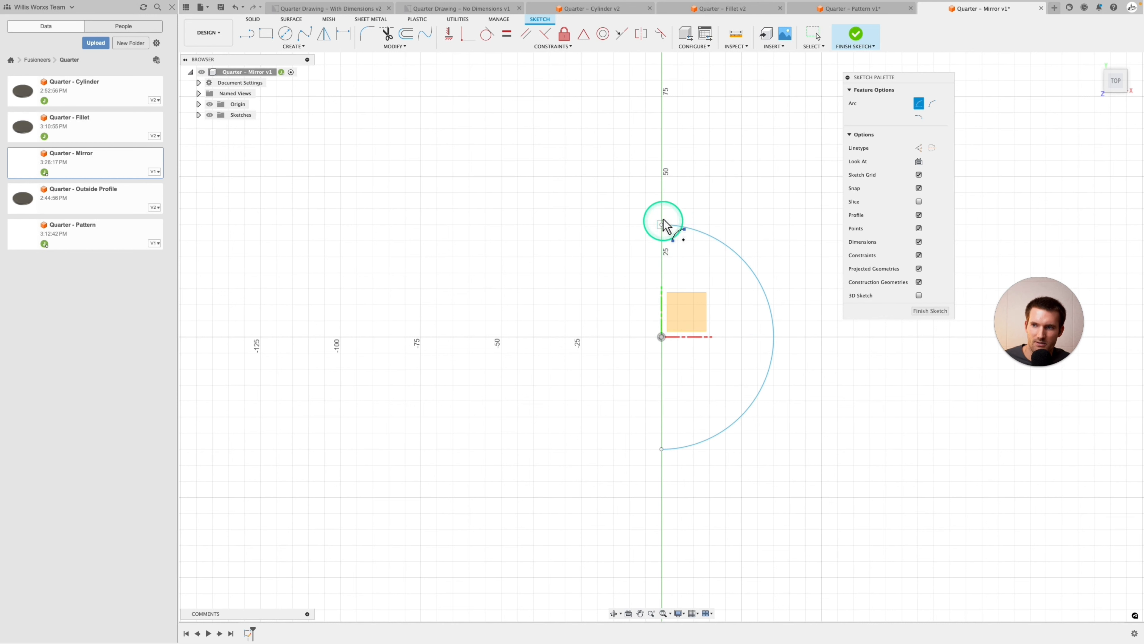
{"action": "left_click", "coordinate": [661, 337]}
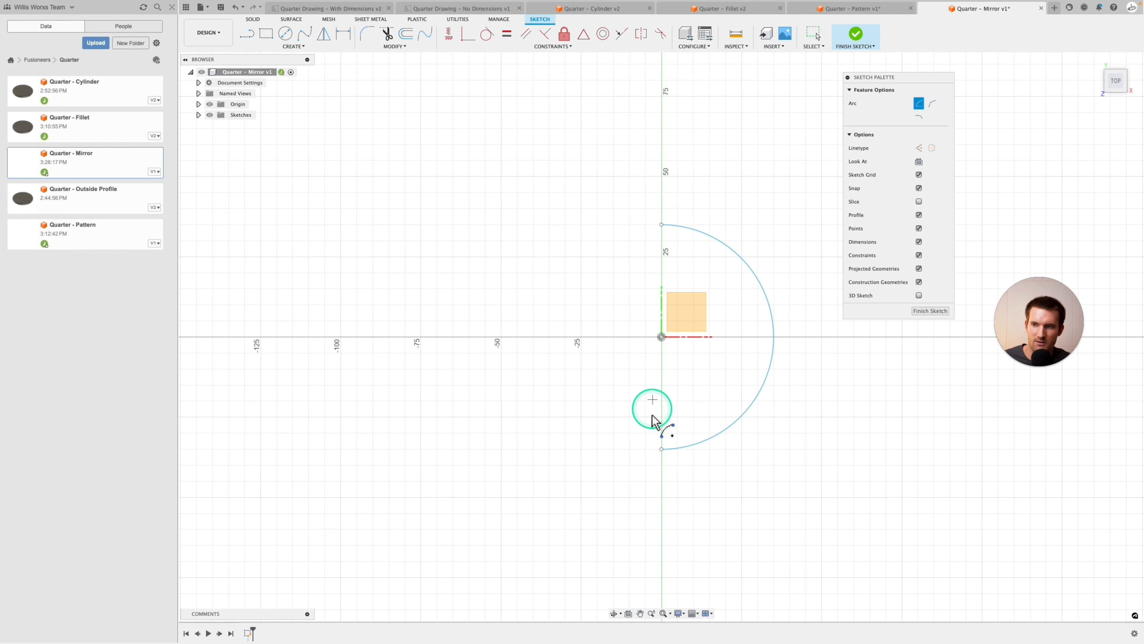
Draw a slightly slanted line about 70 mm long from the arc's upper end to a point just beside its lower end.
{"action": "left_click", "coordinate": [245, 34]}
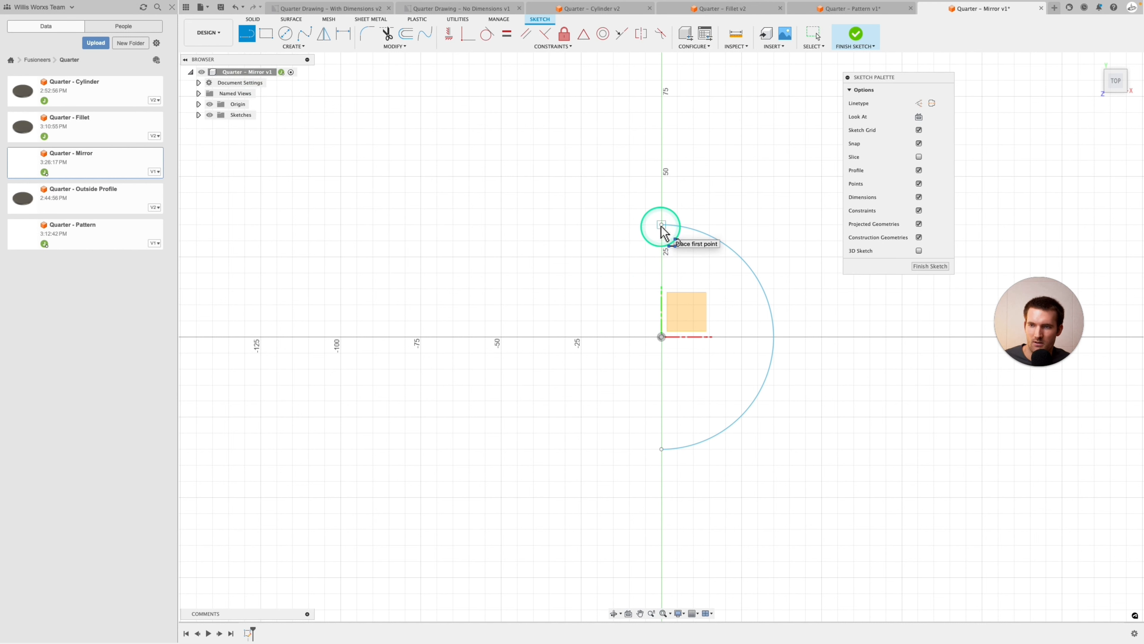
{"action": "key", "text": "alt"}
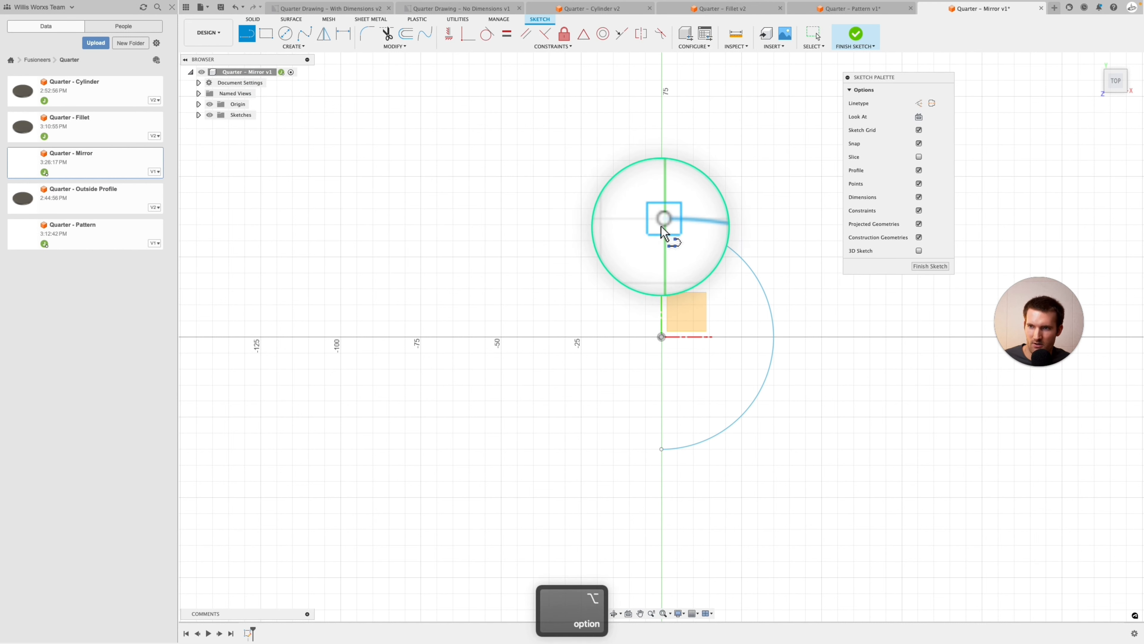
{"action": "left_click", "coordinate": [662, 224]}
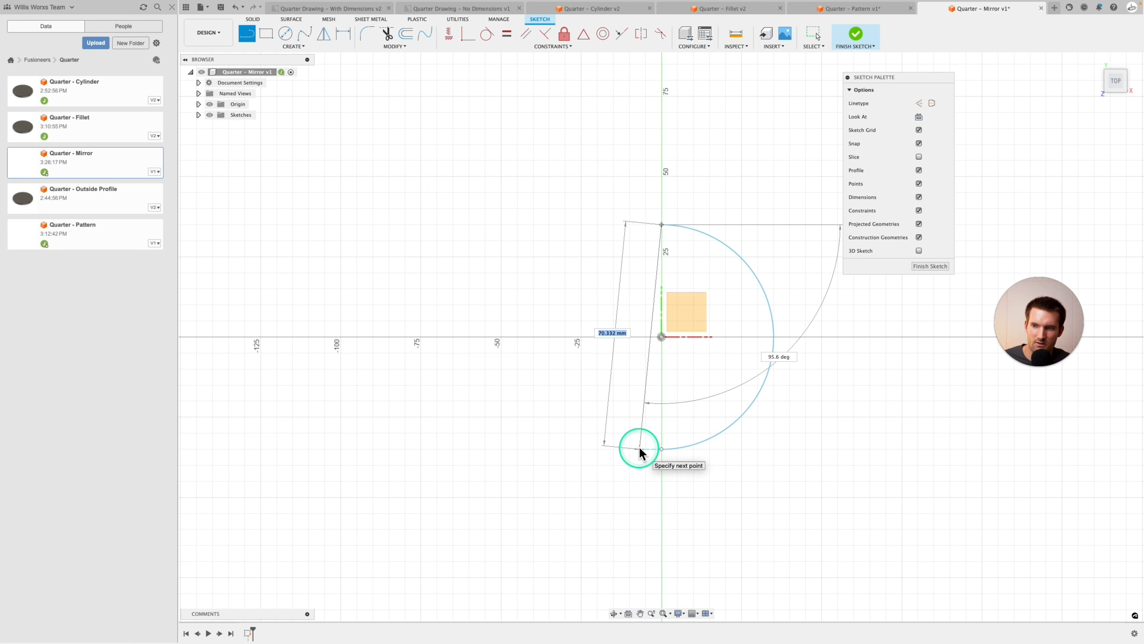
{"action": "left_click", "coordinate": [640, 449]}
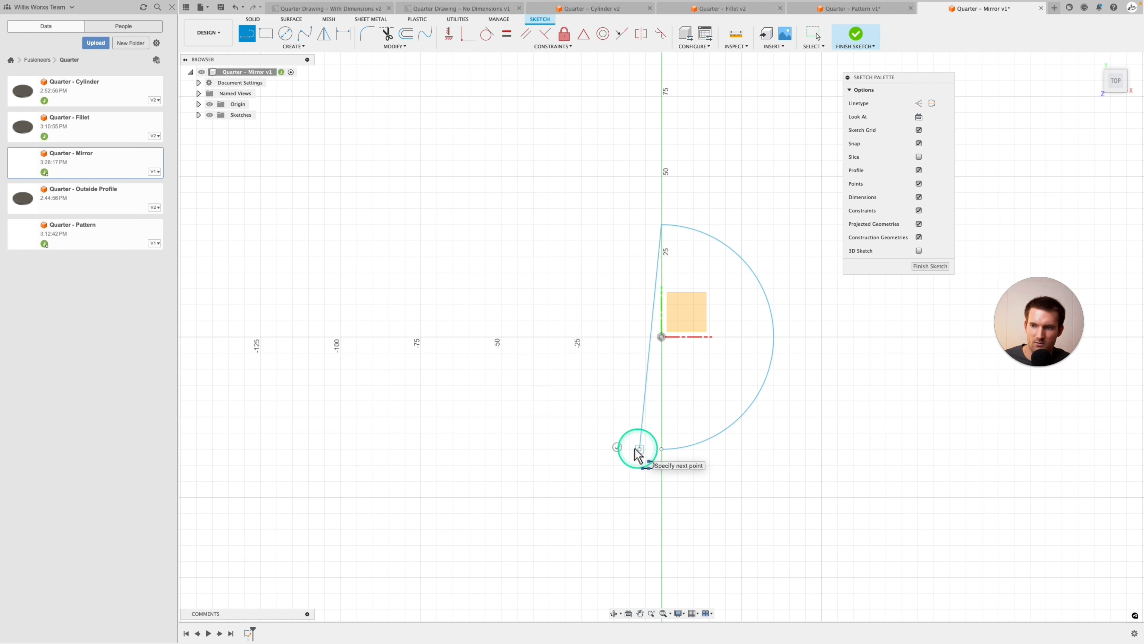
{"action": "left_click", "coordinate": [616, 447]}
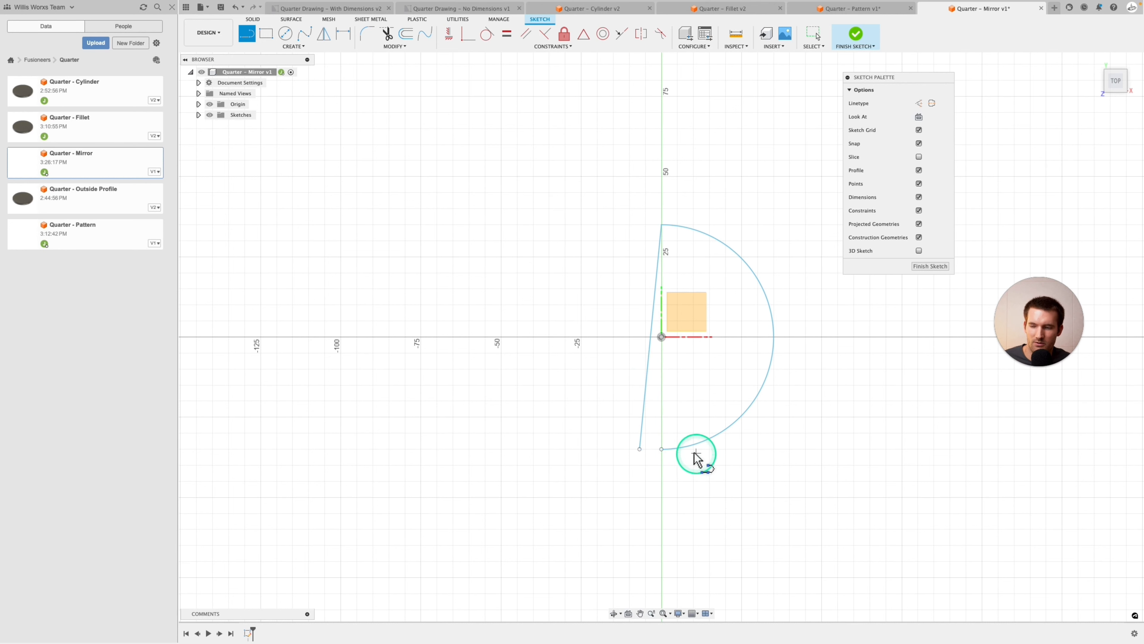
{"action": "key", "text": "Escape"}
Move the arc's ends off the vertical axis, and join the line's loose end to the arc's open end with a Coincident constraint.
{"action": "left_click_drag", "start_coordinate": [670, 449], "coordinate": [587, 427]}
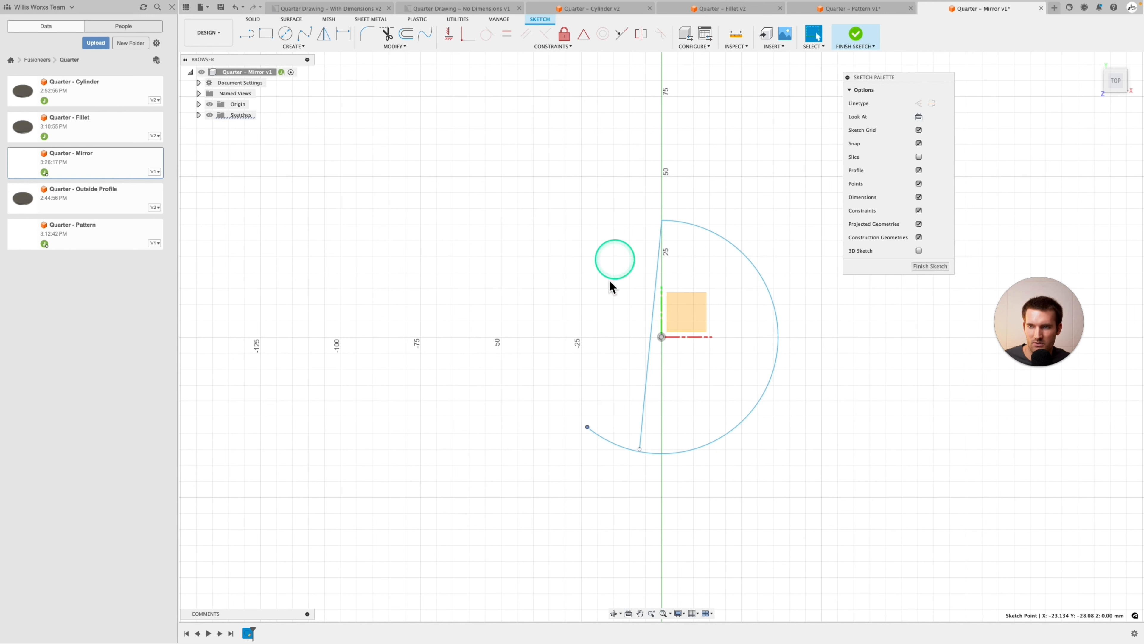
{"action": "mouse_move", "coordinate": [675, 221]}
{"action": "left_mouse_down"}
{"action": "mouse_move", "coordinate": [682, 209]}
{"action": "mouse_move", "coordinate": [664, 340]}
{"action": "mouse_move", "coordinate": [703, 243]}
{"action": "mouse_move", "coordinate": [683, 265]}
{"action": "mouse_move", "coordinate": [698, 220]}
{"action": "mouse_move", "coordinate": [676, 224]}
{"action": "mouse_move", "coordinate": [680, 211]}
{"action": "left_mouse_up"}
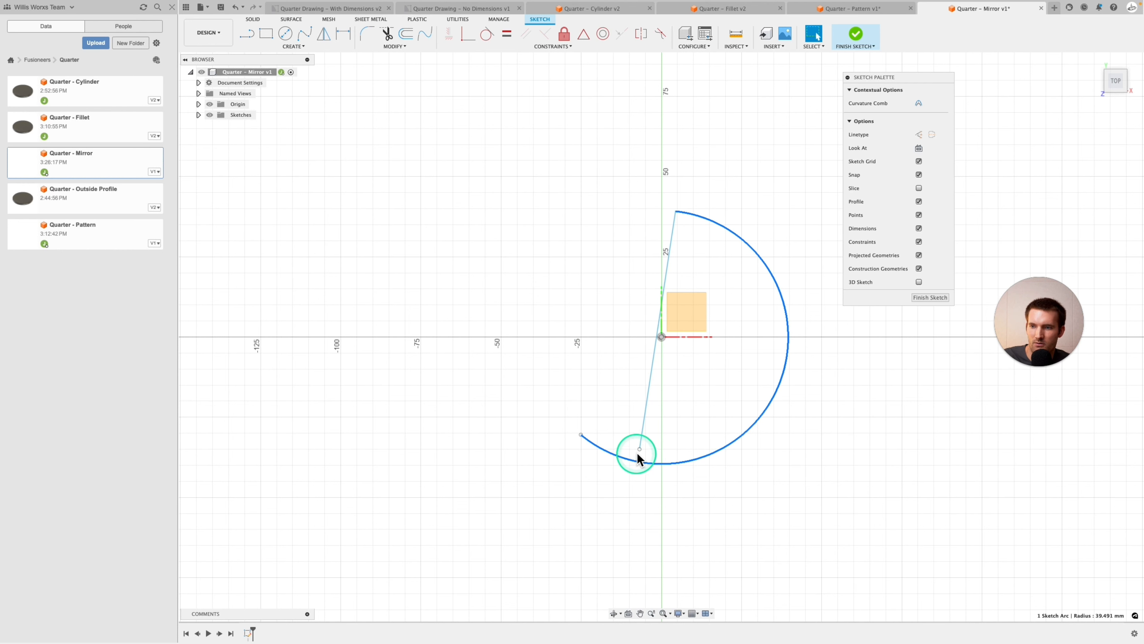
{"action": "left_click", "coordinate": [468, 34]}
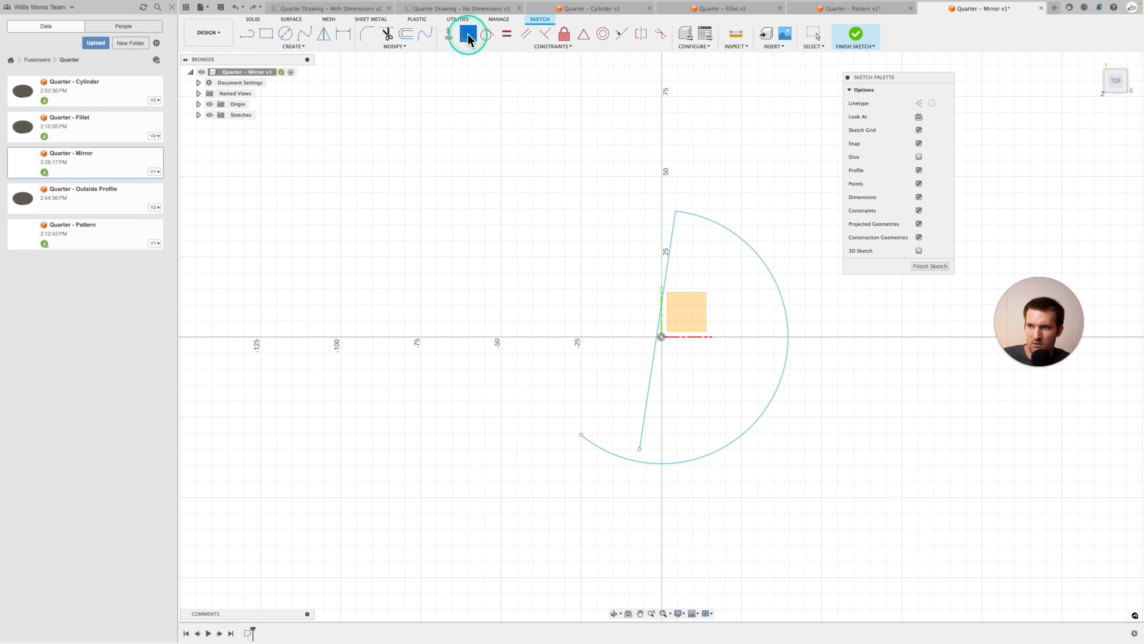
{"action": "left_click", "coordinate": [640, 450]}
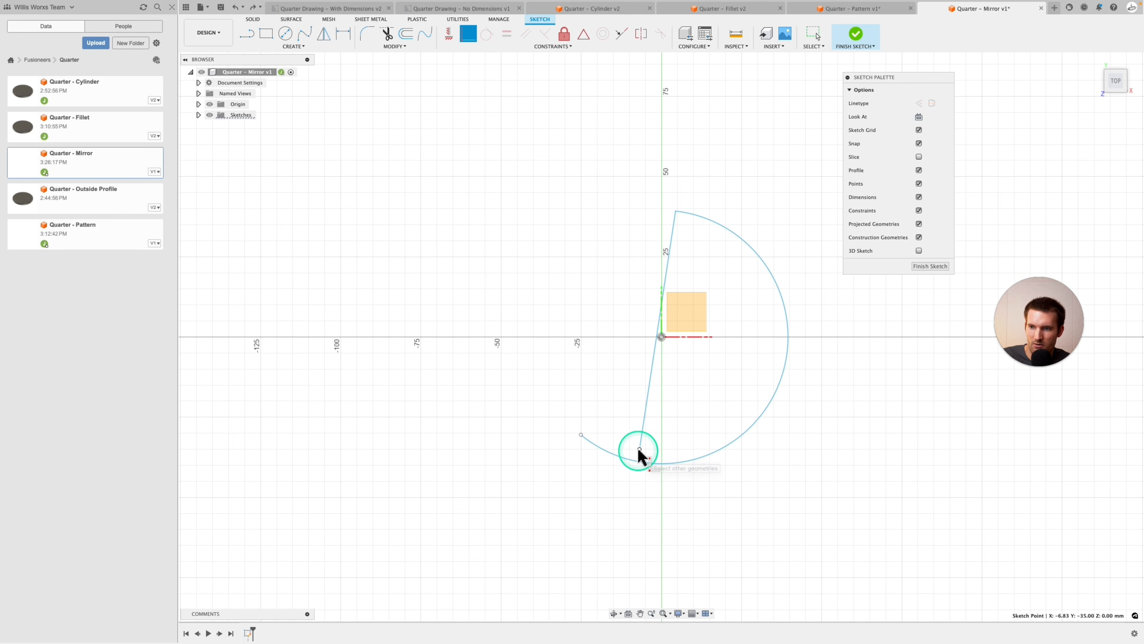
{"action": "left_click", "coordinate": [581, 435]}
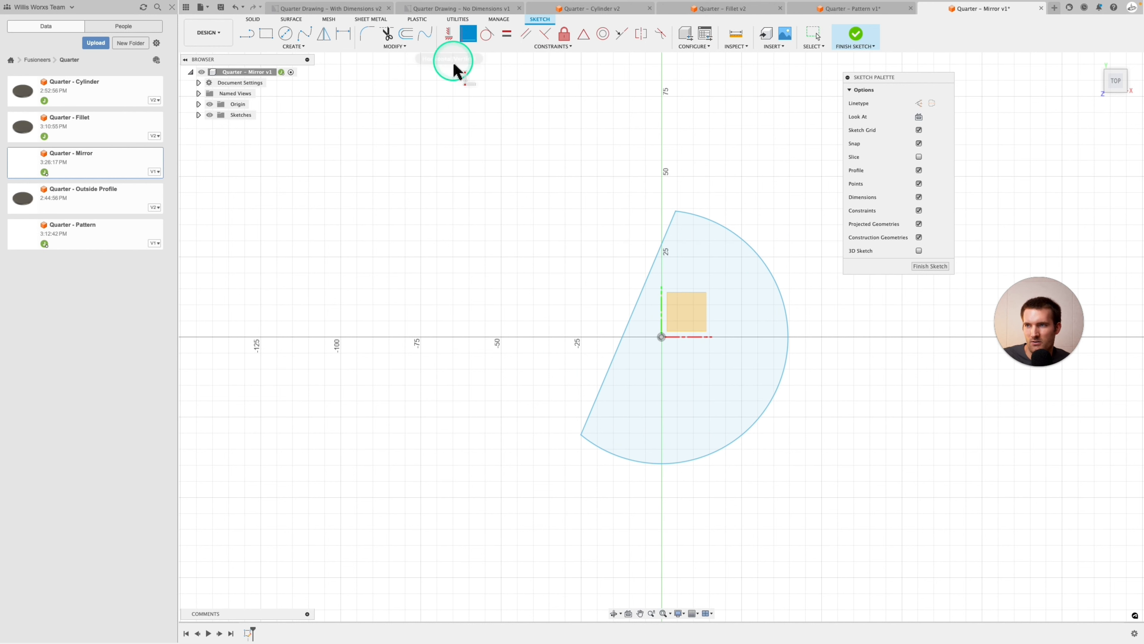
Make the closing line vertical with a Horizontal/Vertical constraint and move it farther from the origin, shortening it to about 24 mm.
{"action": "left_click", "coordinate": [450, 37]}
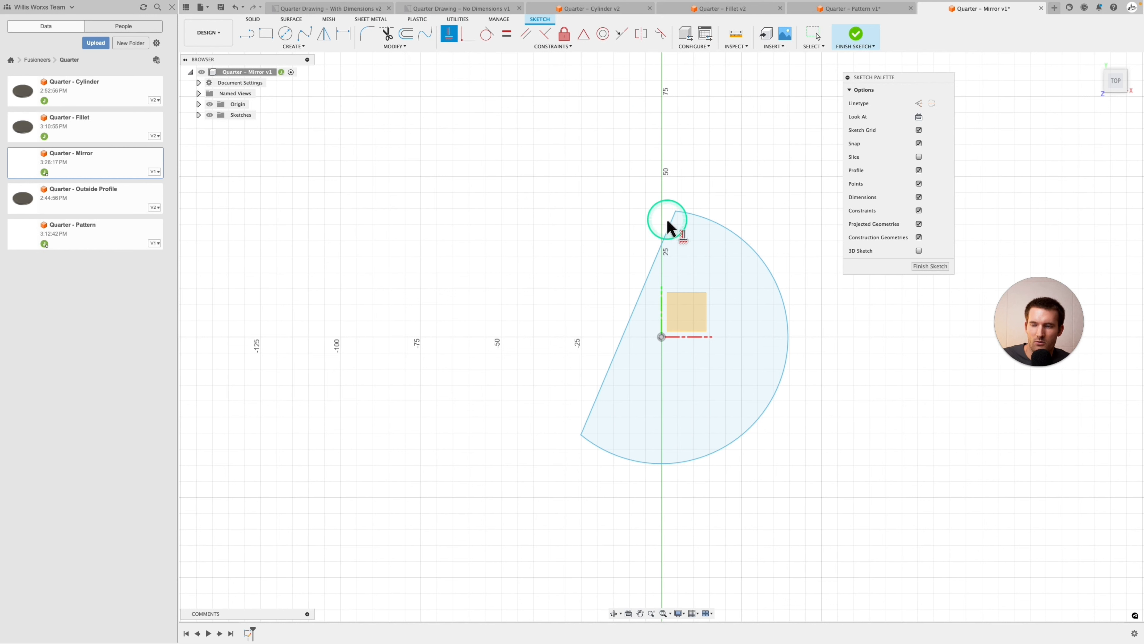
{"action": "left_click", "coordinate": [665, 237]}
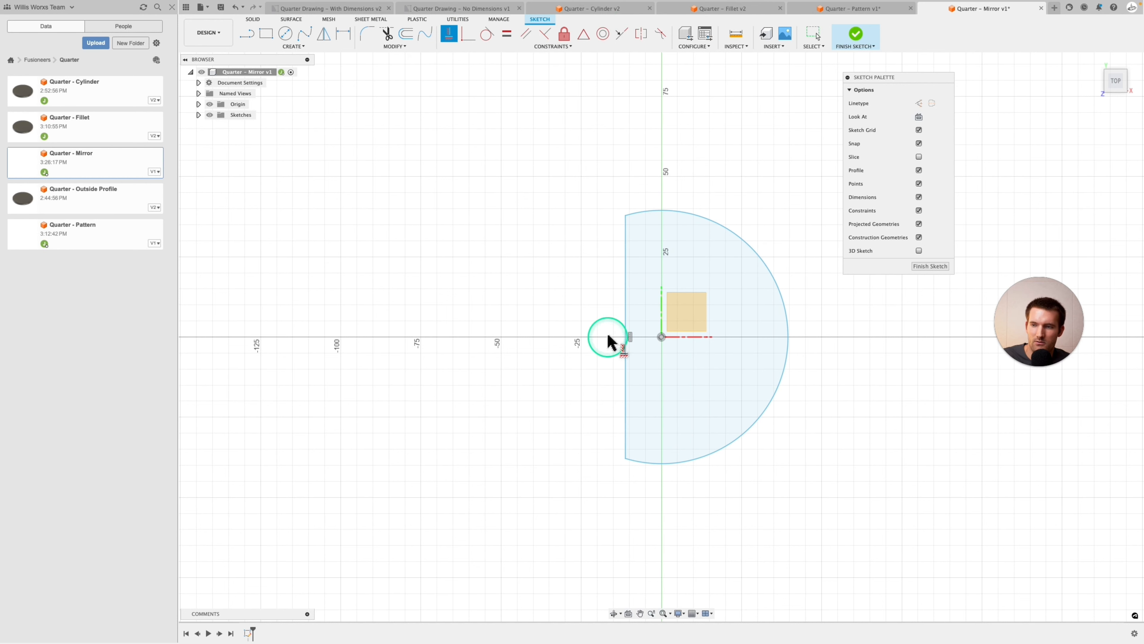
{"action": "scroll", "coordinate": [667, 277], "scroll_direction": "up", "scroll_amount": 3}
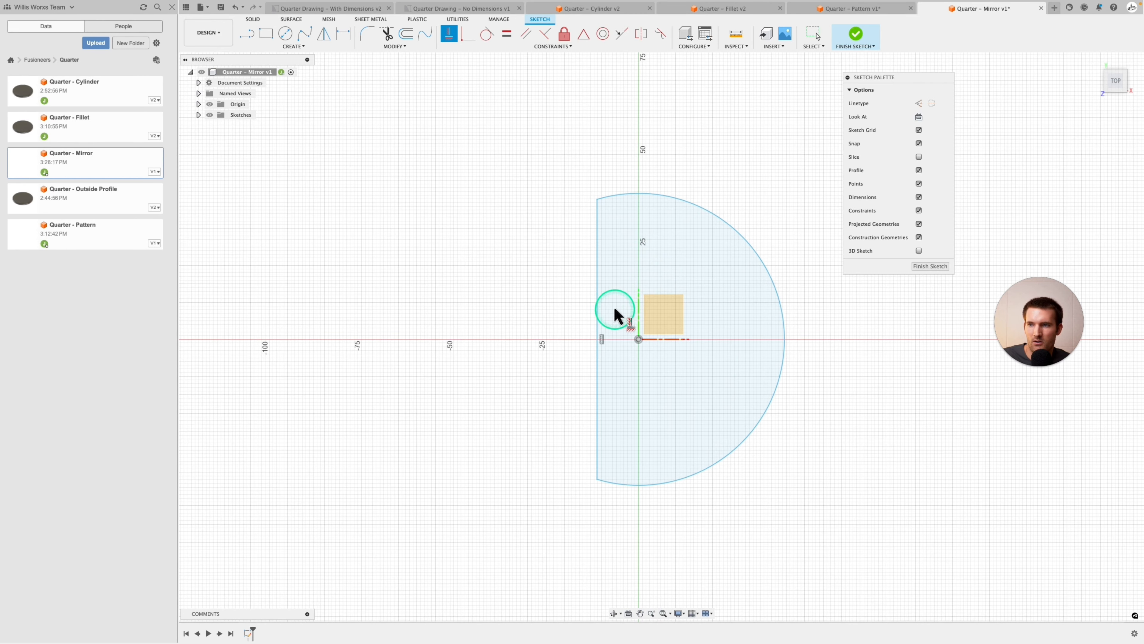
{"action": "key", "text": "Escape"}
{"action": "left_click_drag", "start_coordinate": [599, 308], "coordinate": [559, 311]}
{"action": "left_click", "coordinate": [668, 348]}
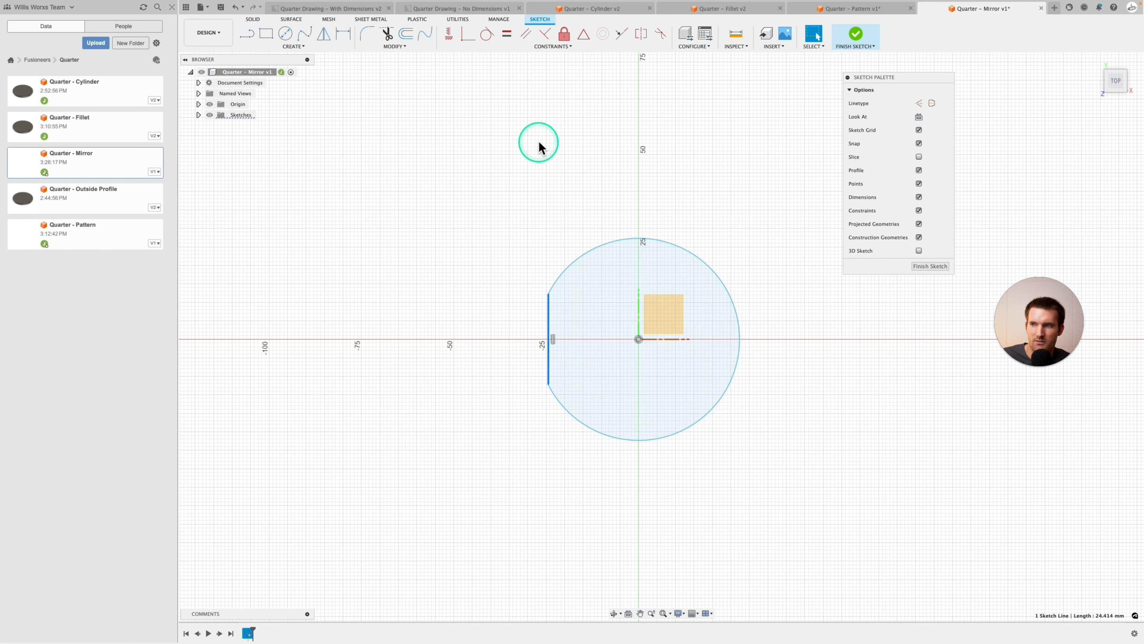
{"action": "left_click", "coordinate": [550, 210]}
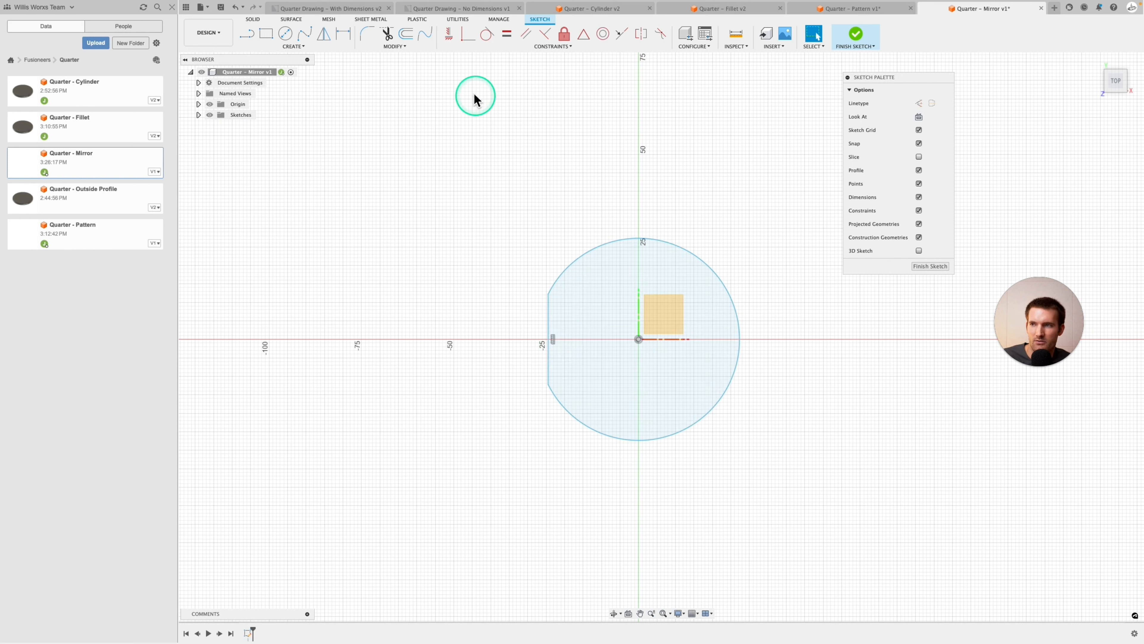
Constrain the vertical line coincident with the origin so the profile forms a half circle.
{"action": "left_click", "coordinate": [468, 33]}
{"action": "left_click", "coordinate": [548, 327]}
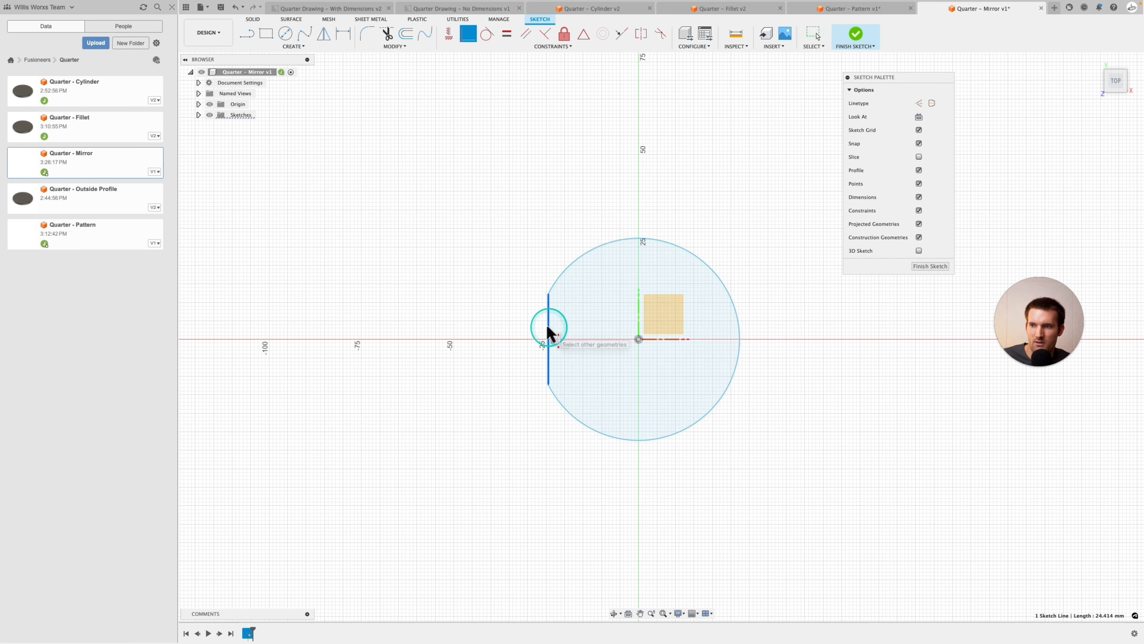
{"action": "left_click", "coordinate": [639, 339]}
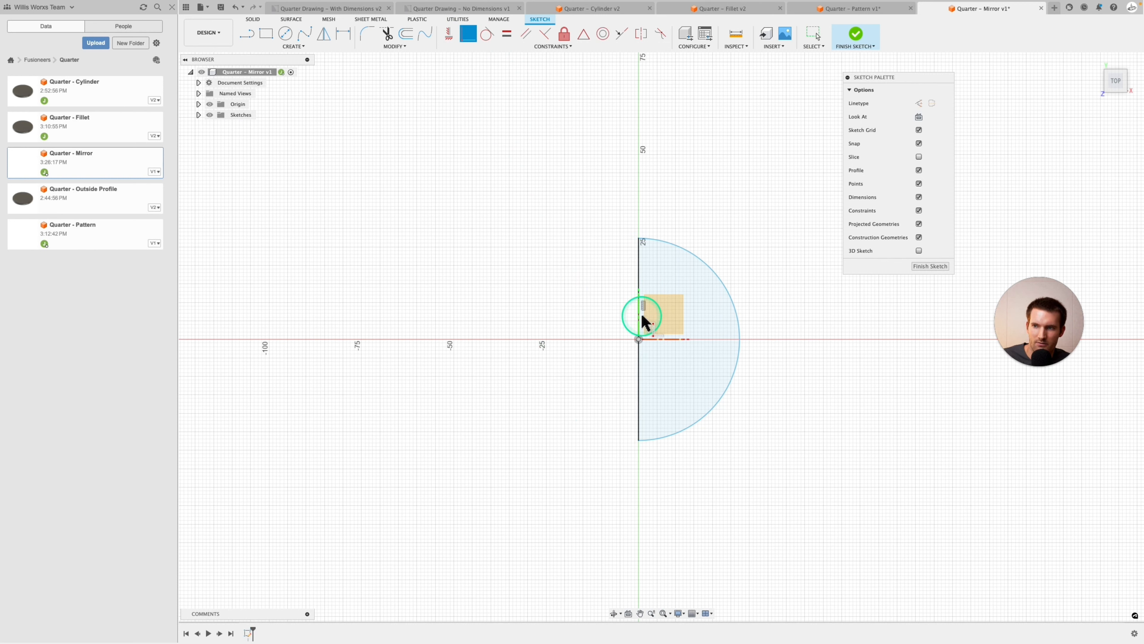
{"action": "key", "text": "Escape"}
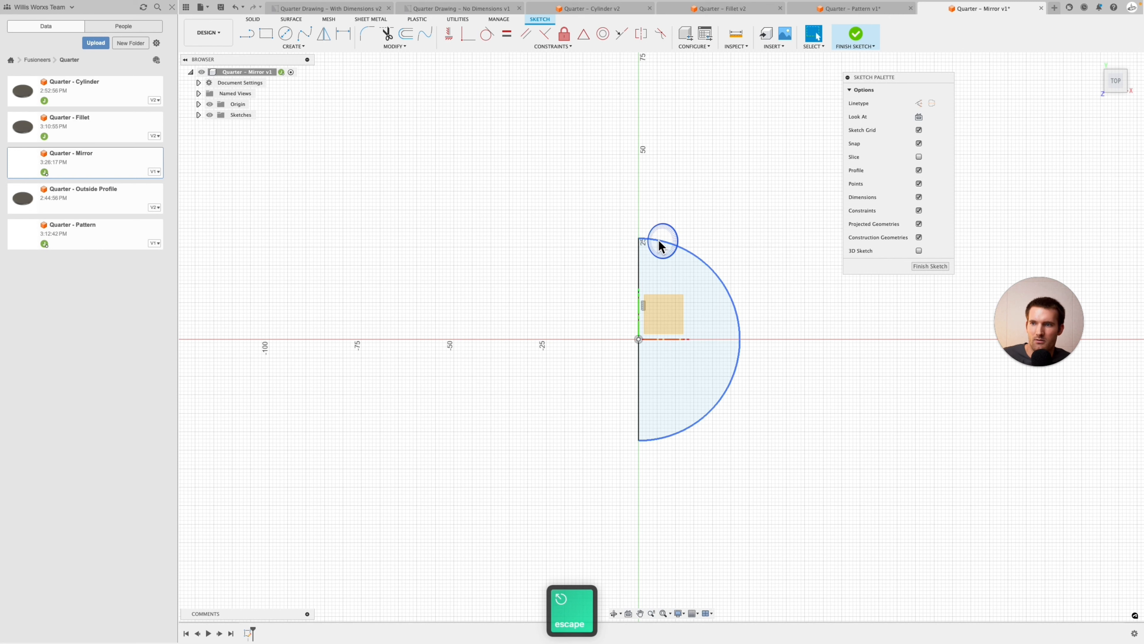
Dimension the half circle's arc with a radius of 24.3/2 mm and finish the sketch.
{"action": "mouse_move", "coordinate": [662, 241]}
{"action": "left_mouse_down"}
{"action": "mouse_move", "coordinate": [653, 265]}
{"action": "mouse_move", "coordinate": [689, 210]}
{"action": "mouse_move", "coordinate": [659, 260]}
{"action": "mouse_move", "coordinate": [710, 214]}
{"action": "left_mouse_up"}
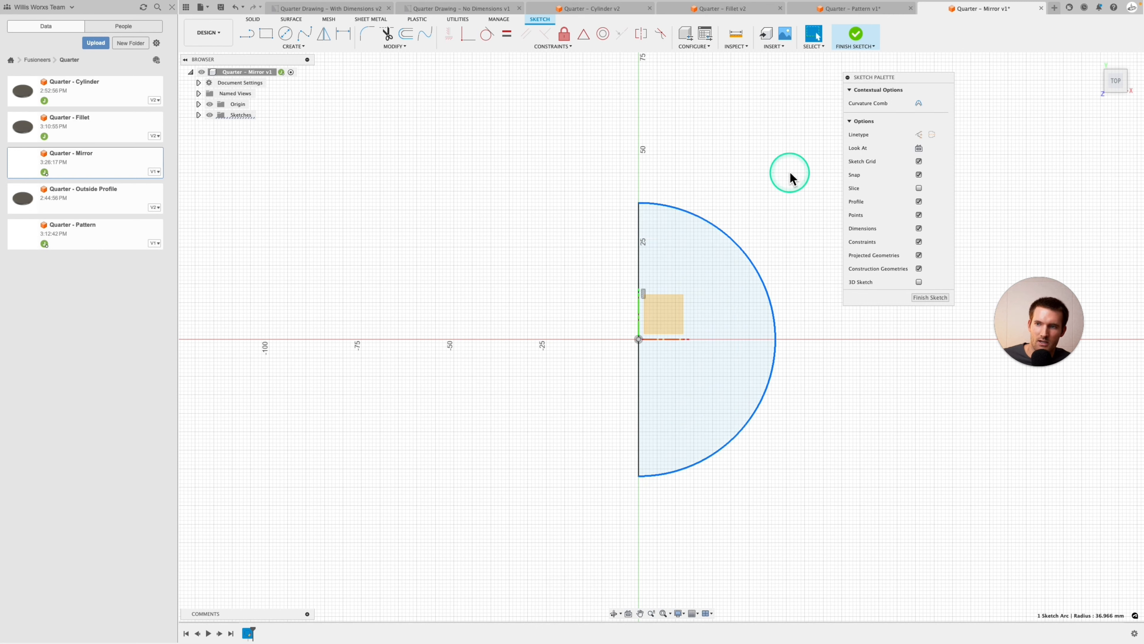
{"action": "left_click", "coordinate": [749, 178]}
{"action": "key", "text": "d"}
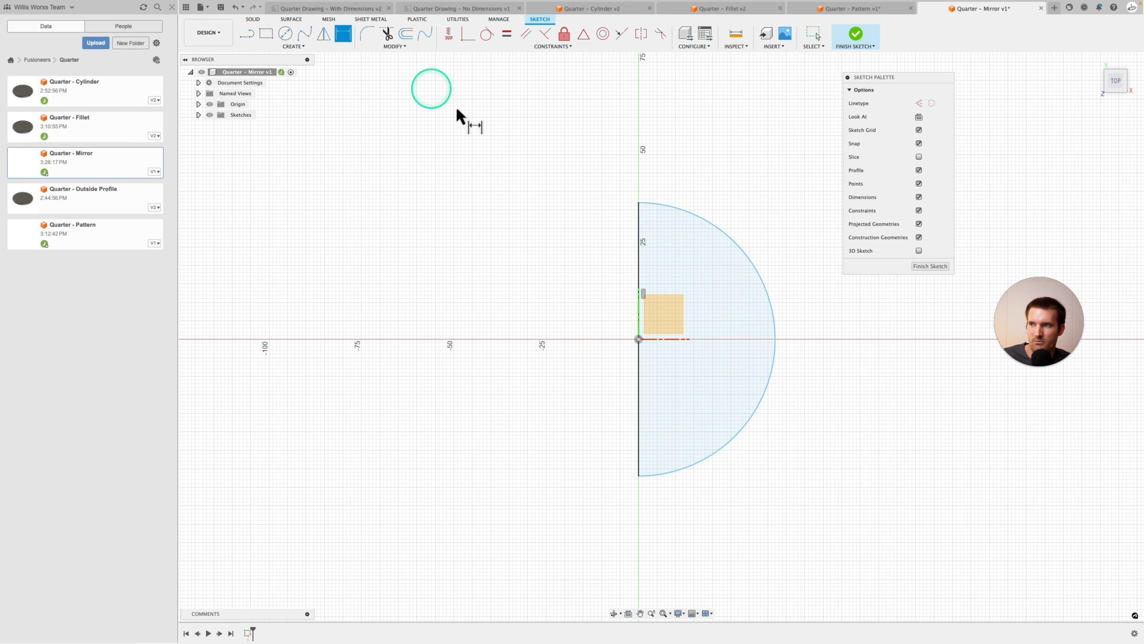
{"action": "left_click", "coordinate": [757, 272]}
{"action": "left_click", "coordinate": [775, 211]}
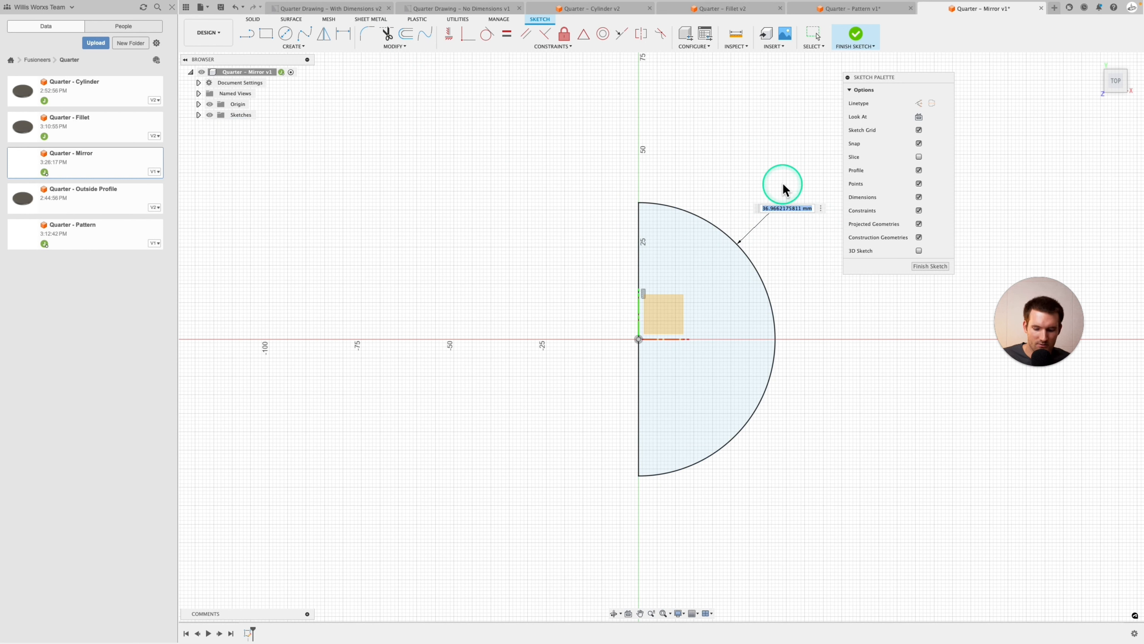
{"action": "type", "text": "24.3/2"}
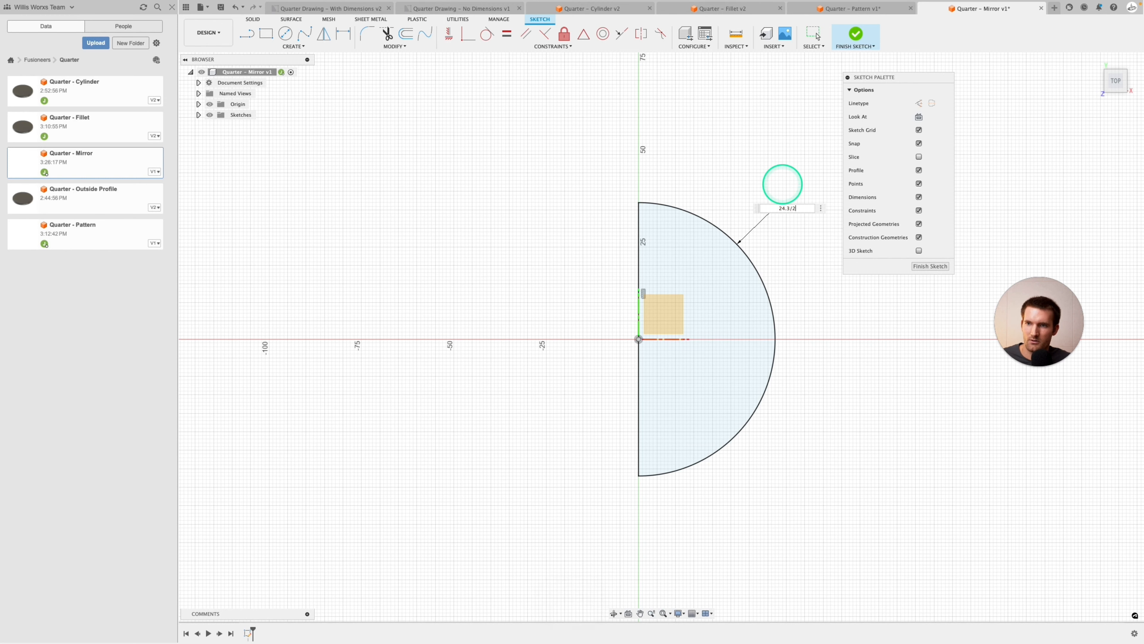
{"action": "key", "text": "Return"}
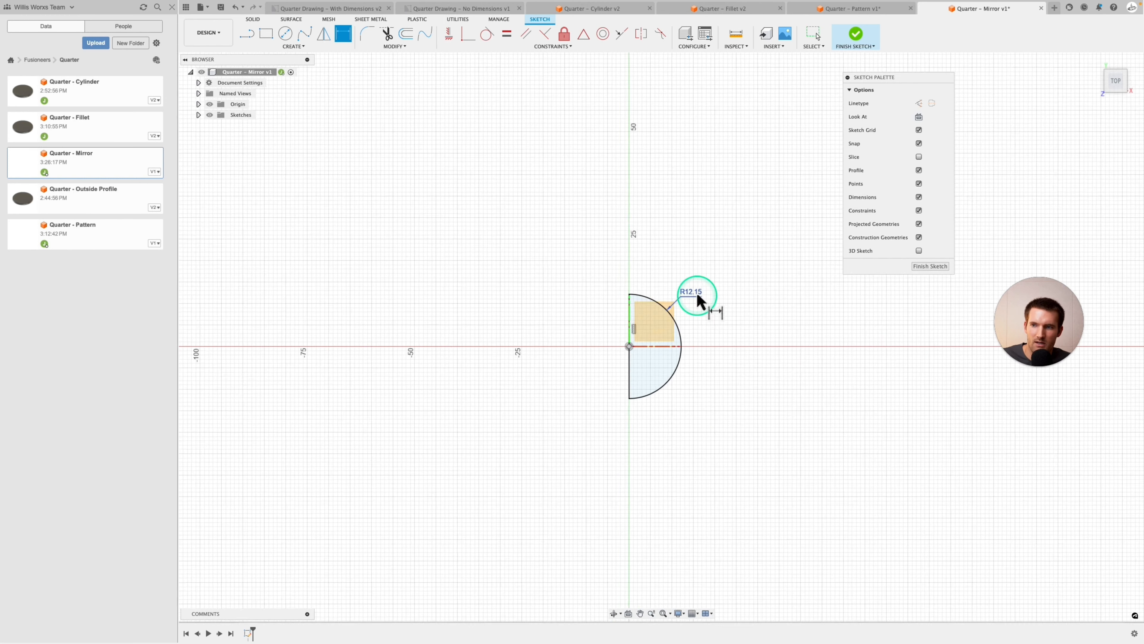
{"action": "scroll", "coordinate": [698, 295], "scroll_direction": "up", "scroll_amount": 2}
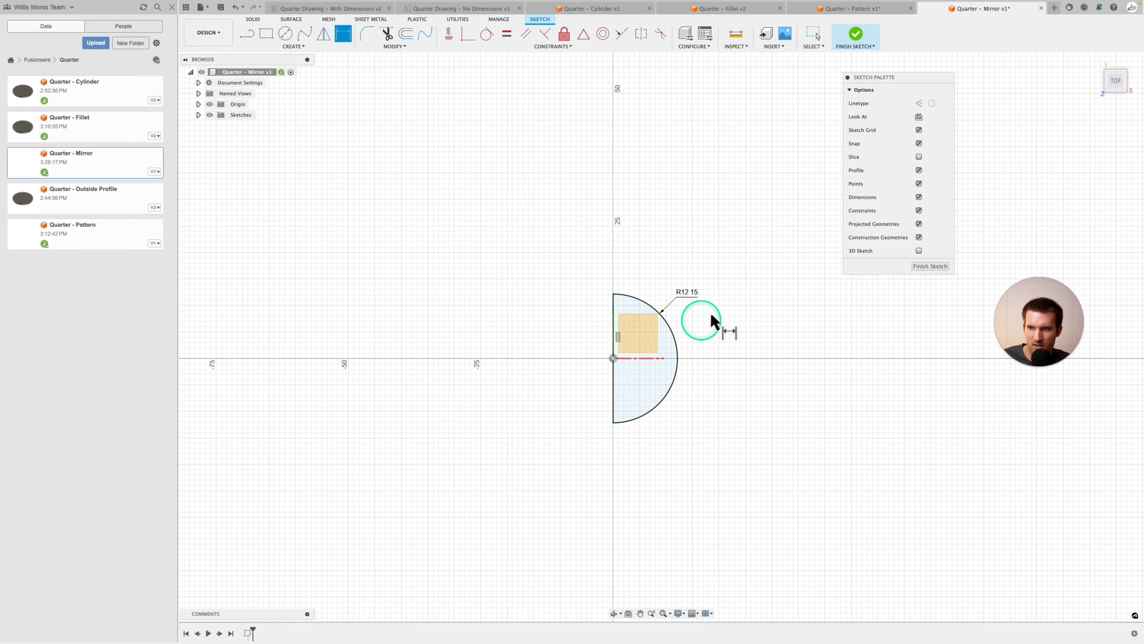
{"action": "scroll", "coordinate": [687, 342], "scroll_direction": "up", "scroll_amount": 10}
{"action": "scroll", "coordinate": [694, 225], "scroll_direction": "down", "scroll_amount": 5}
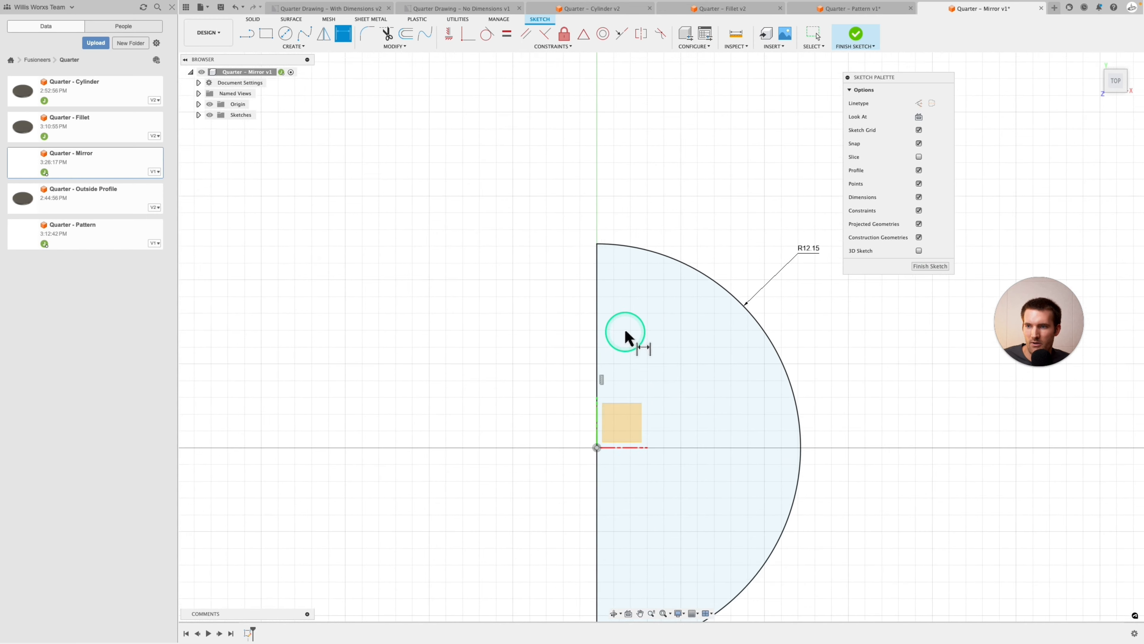
{"action": "left_click", "coordinate": [933, 266]}
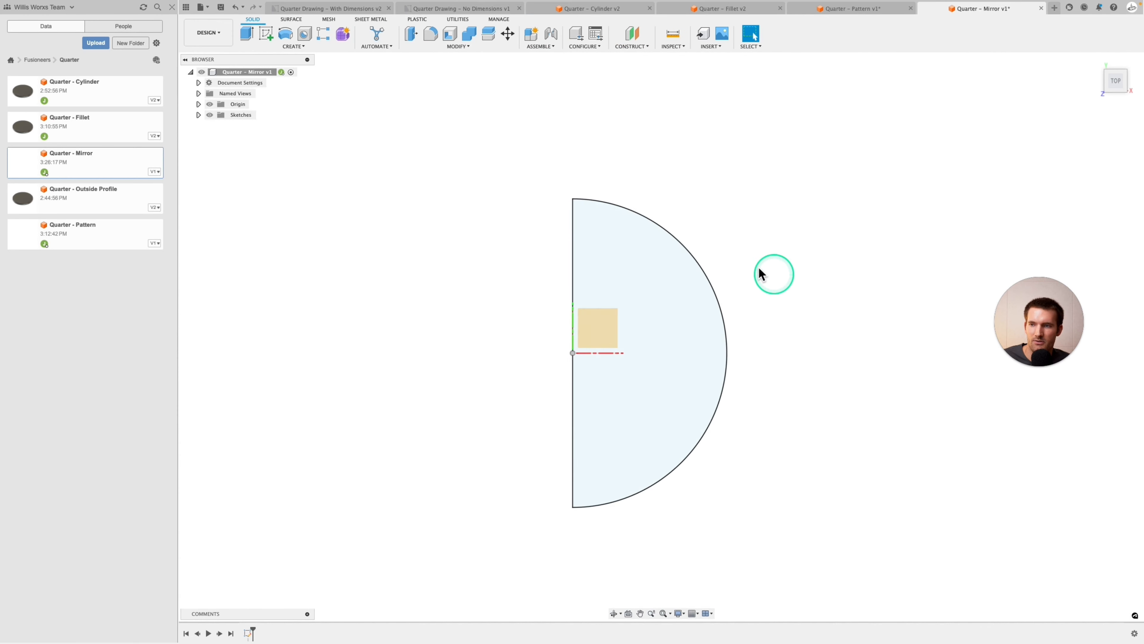
Extrude the half-circle profile by a distance of 1.8 mm as a new body.
{"action": "scroll", "coordinate": [736, 405], "scroll_direction": "down", "scroll_amount": 1}
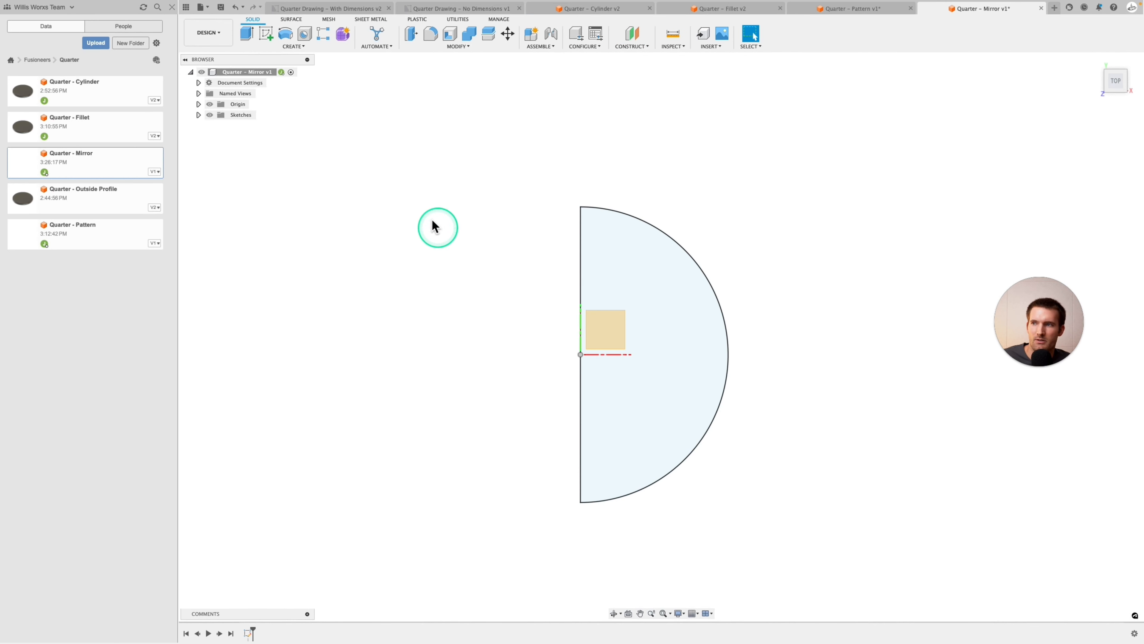
{"action": "left_click", "coordinate": [246, 37]}
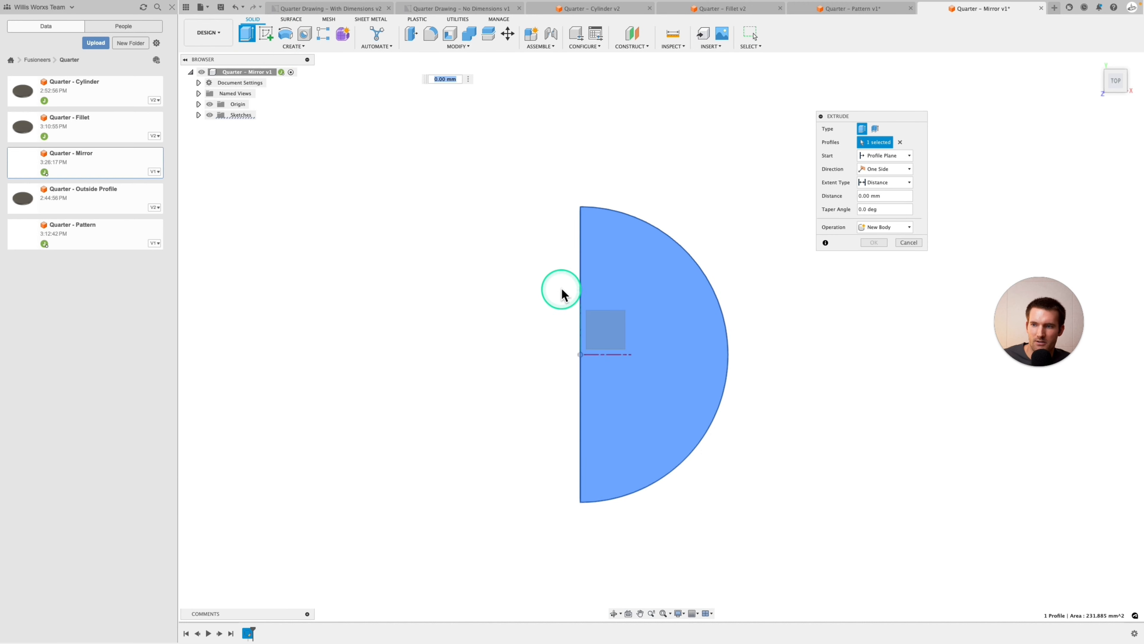
{"action": "left_click", "coordinate": [1096, 62]}
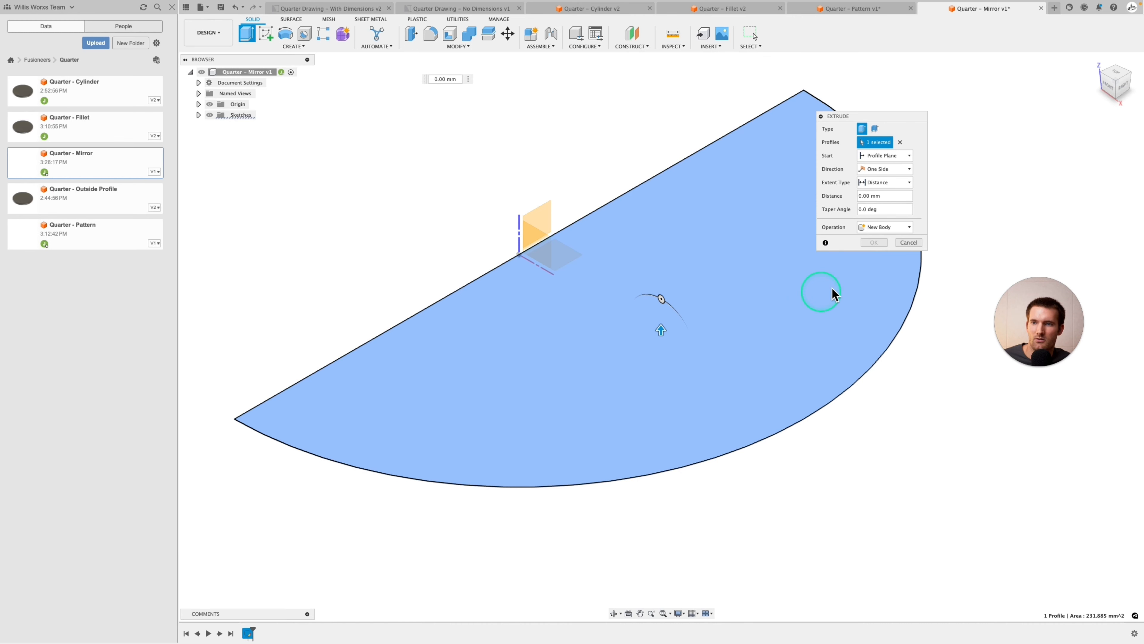
{"action": "double_click", "coordinate": [870, 195]}
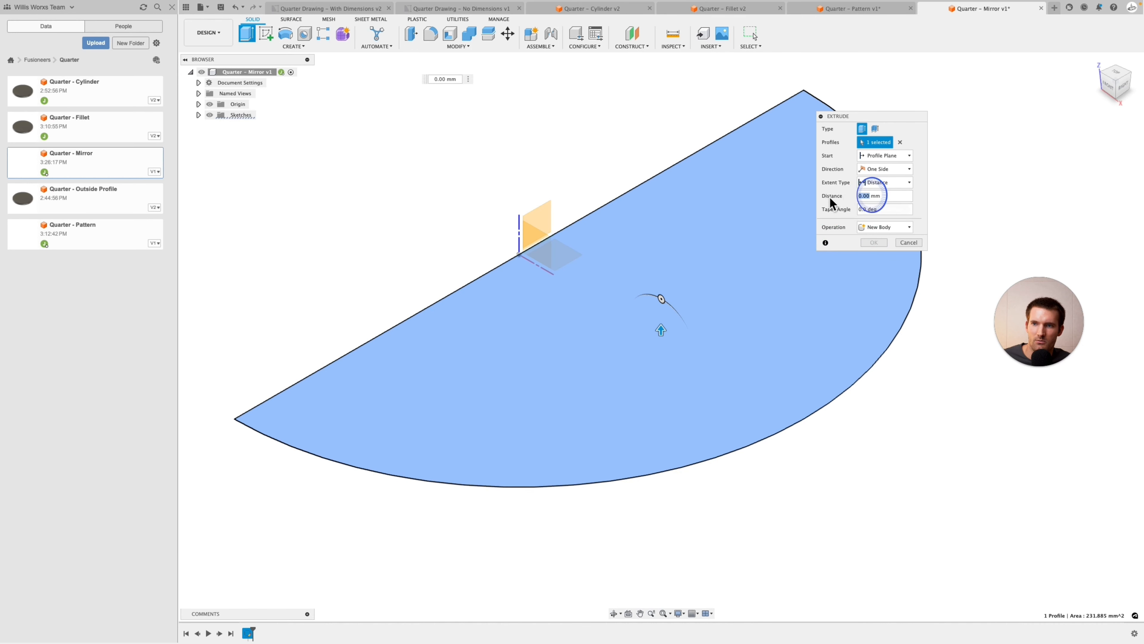
{"action": "type", "text": "1."}
{"action": "type", "text": "75"}
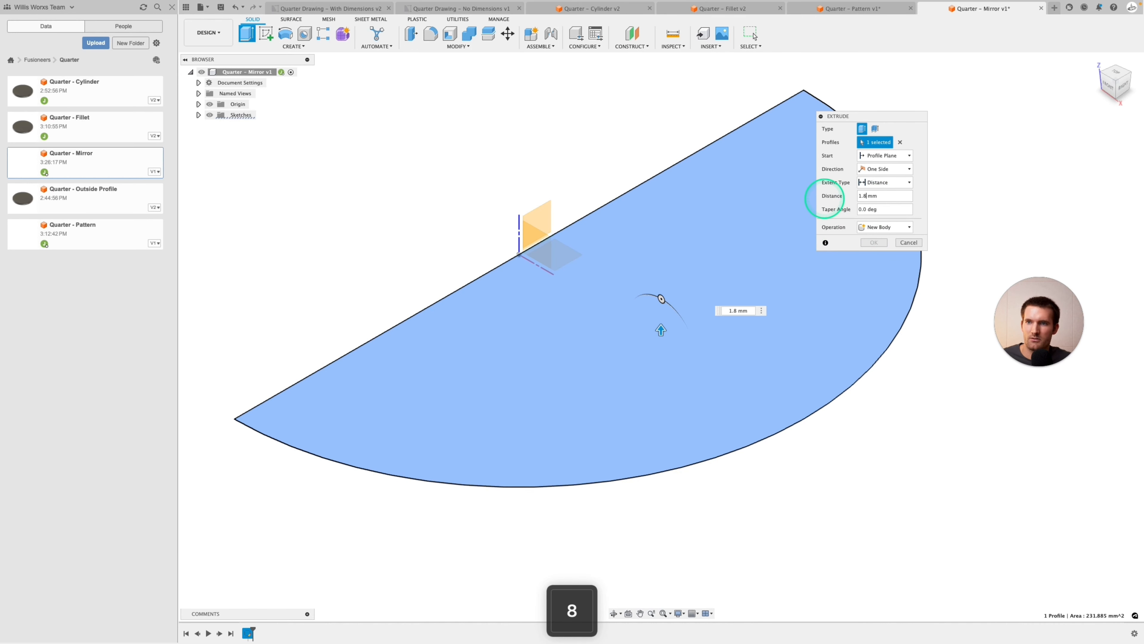
{"action": "key", "text": "Return"}
Mirror the half-disc body across its flat straight face with the Join operation to make a full coin.
{"action": "middle_click_drag", "start_coordinate": [646, 263], "coordinate": [347, 234], "text": "shift"}
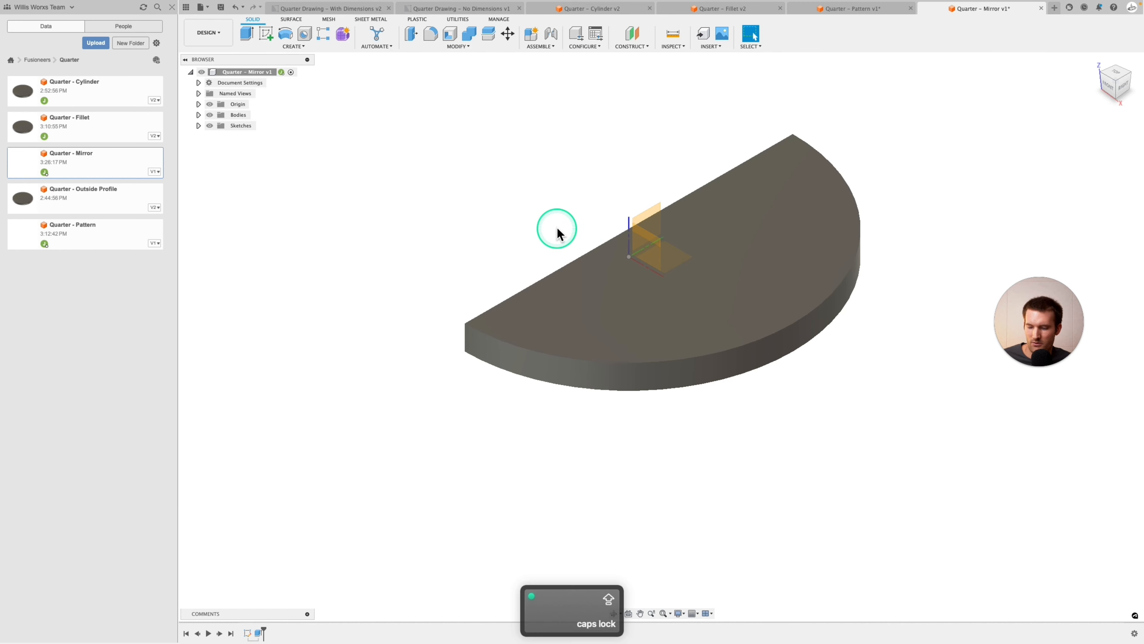
{"action": "middle_click_drag", "start_coordinate": [557, 229], "coordinate": [592, 284], "text": "shift"}
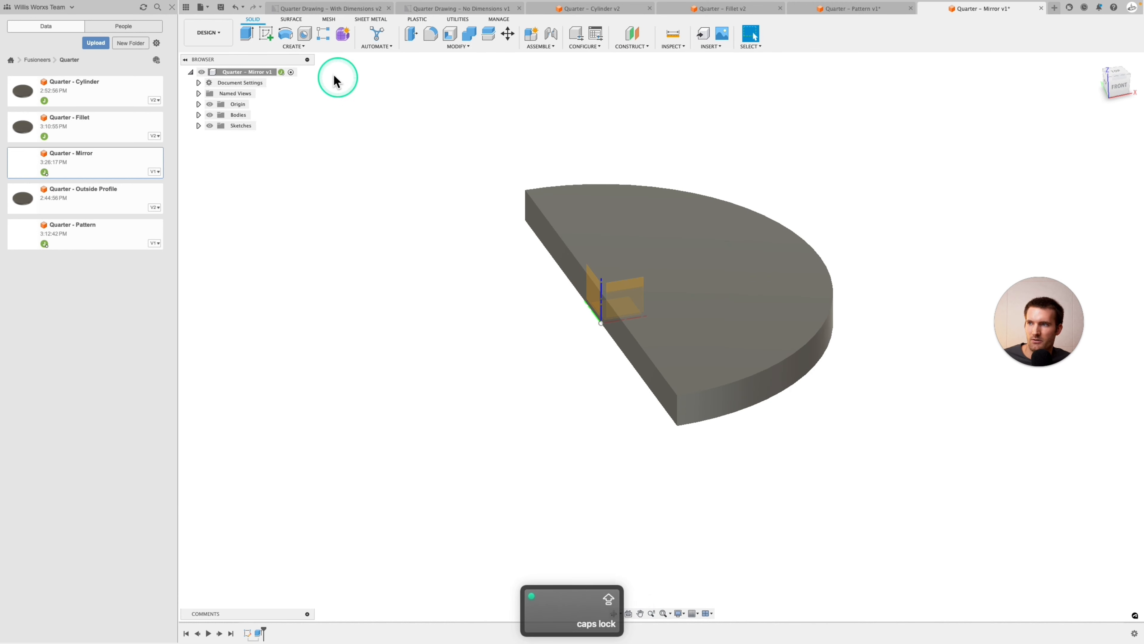
{"action": "left_click", "coordinate": [296, 47]}
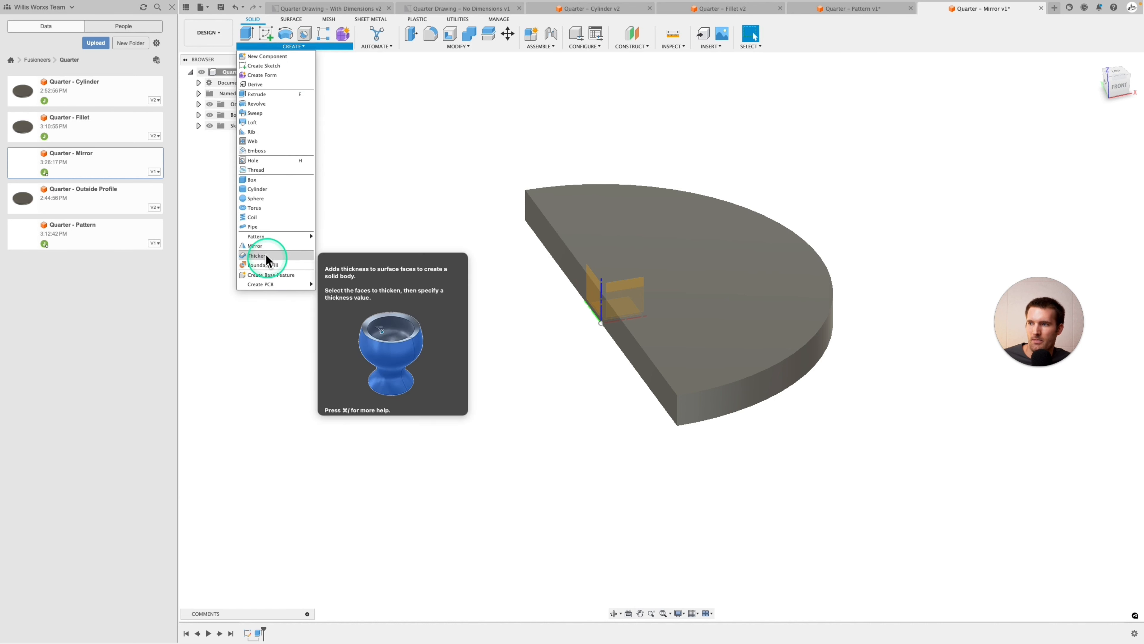
{"action": "left_click", "coordinate": [258, 246]}
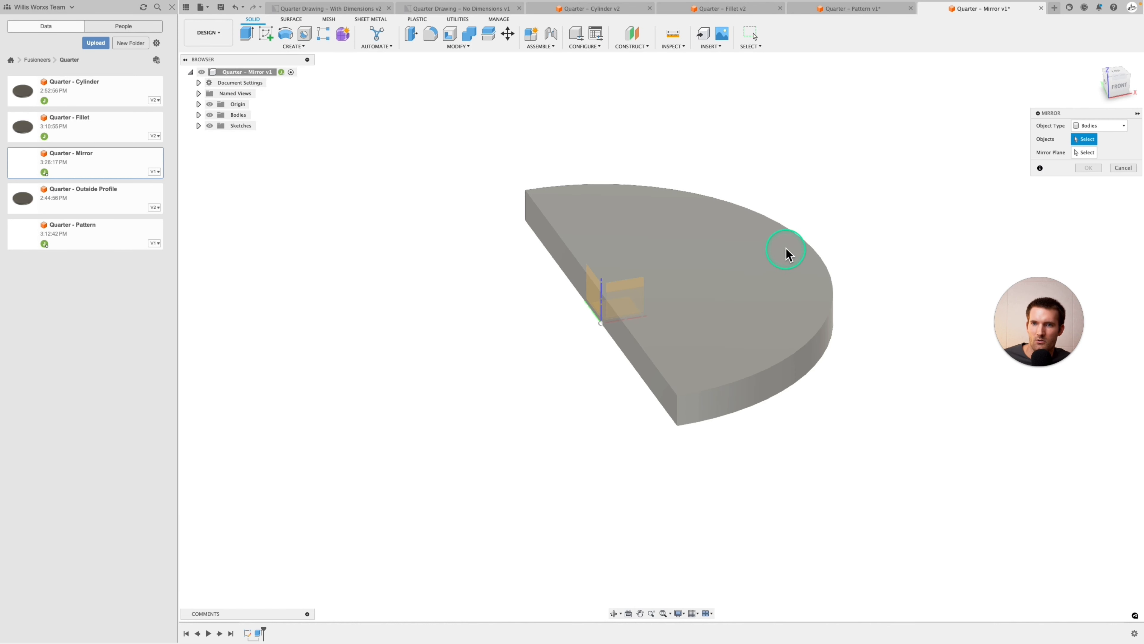
{"action": "left_click", "coordinate": [794, 232]}
{"action": "left_click", "coordinate": [1083, 152]}
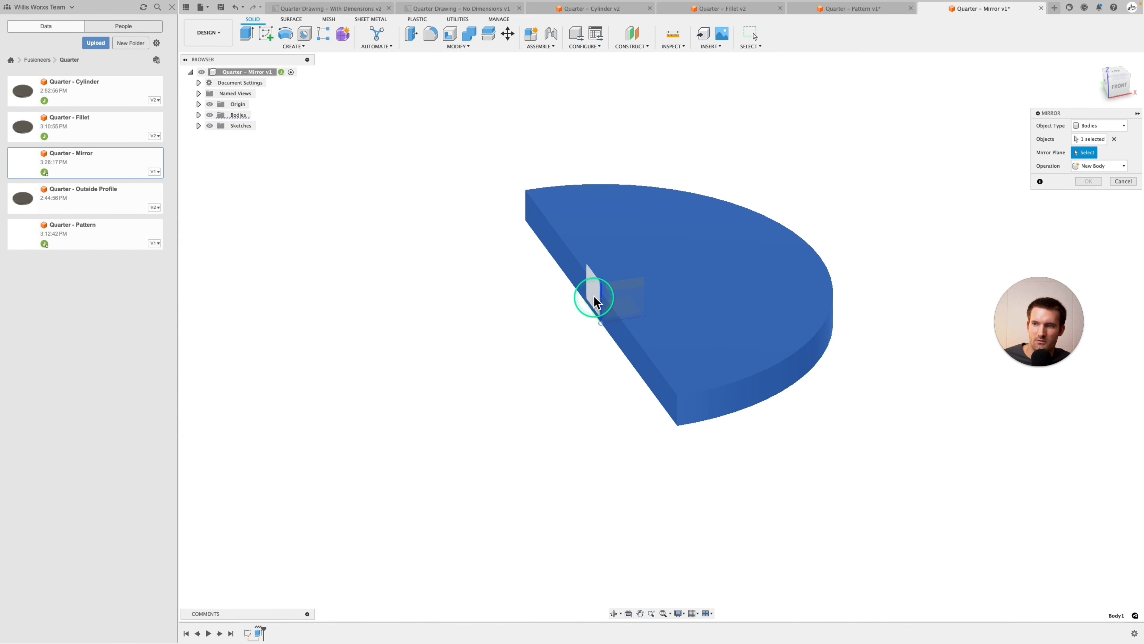
{"action": "left_click", "coordinate": [575, 266]}
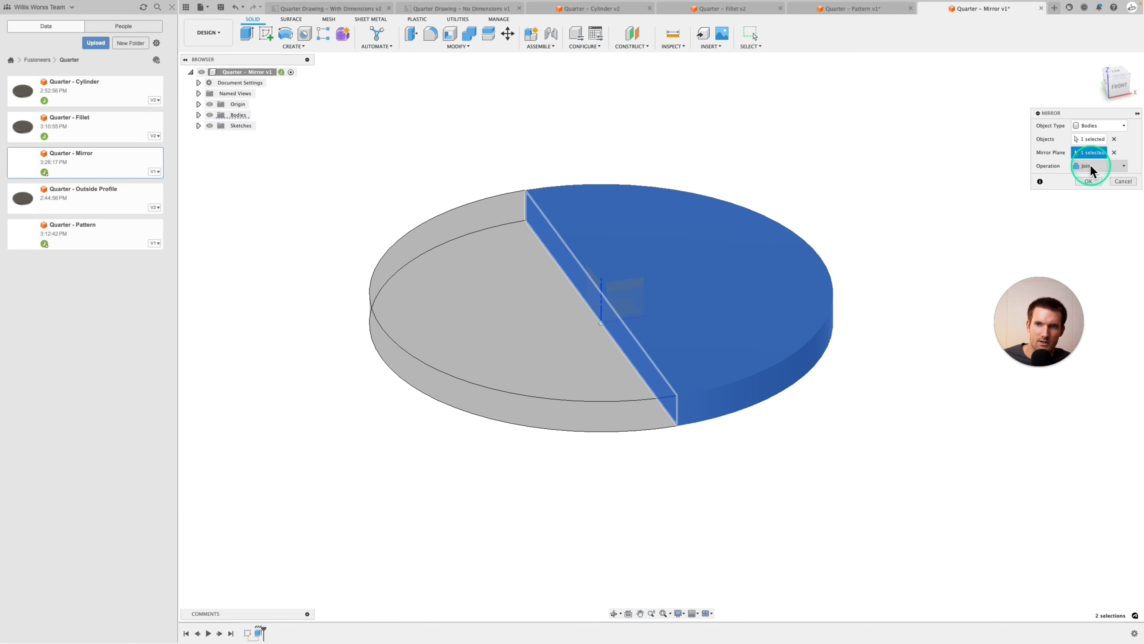
{"action": "left_click", "coordinate": [1089, 181]}
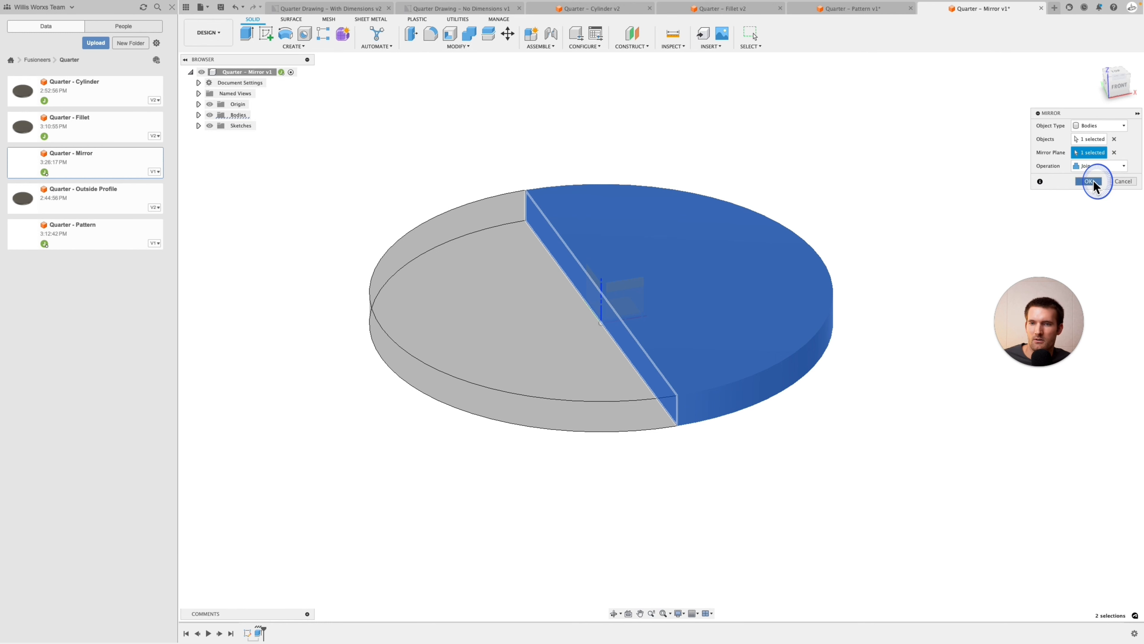
Return to the home view and hide the origin planes and axes around the coin.
{"action": "left_click", "coordinate": [1095, 60]}
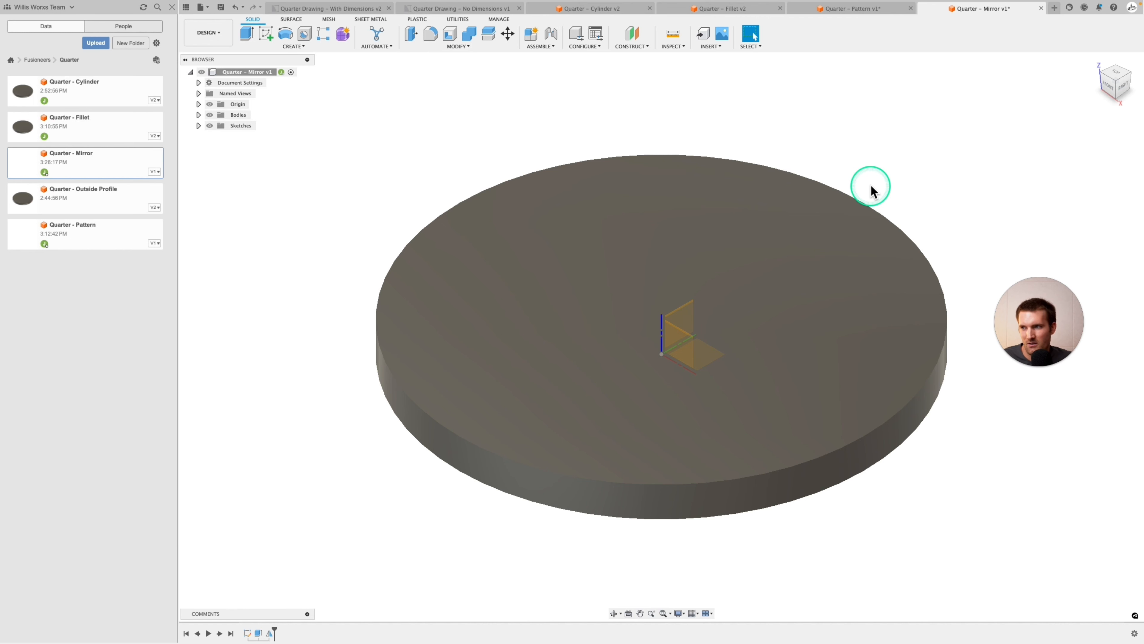
{"action": "left_click", "coordinate": [214, 115]}
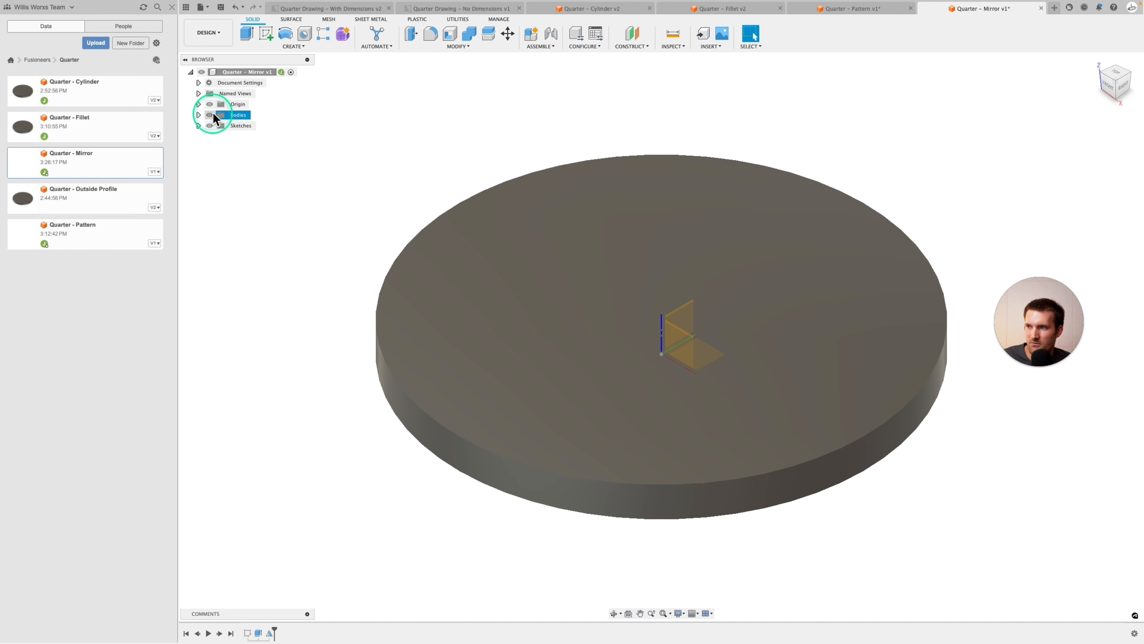
{"action": "left_click", "coordinate": [210, 104]}
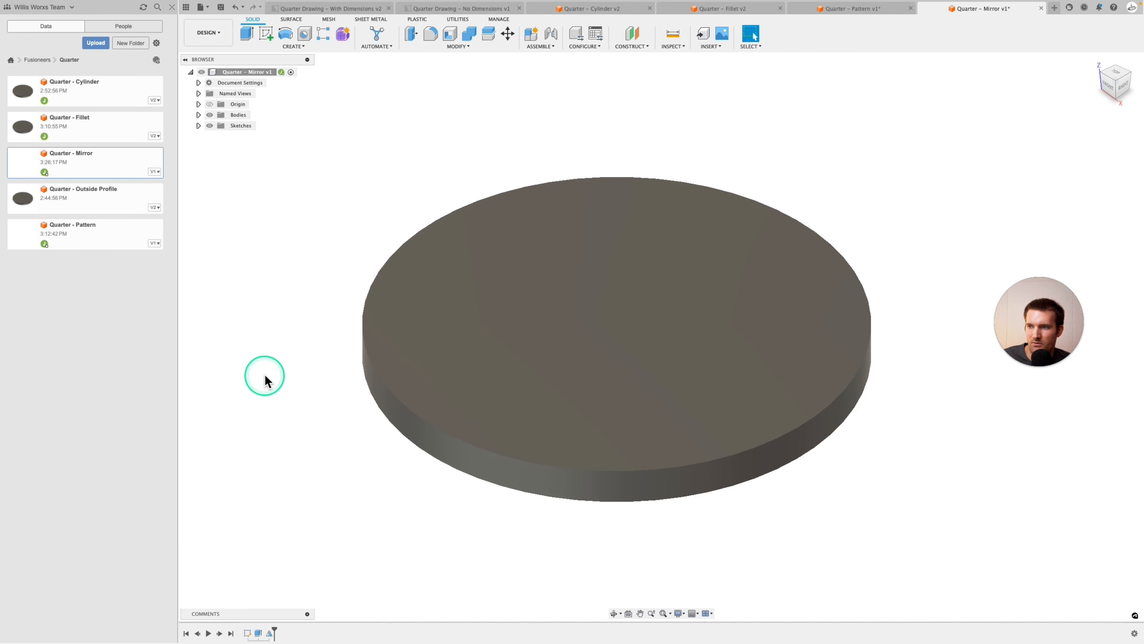
{"action": "scroll", "coordinate": [282, 349], "scroll_direction": "down", "scroll_amount": 1}
{"action": "middle_click_drag", "start_coordinate": [283, 349], "coordinate": [309, 348]}
{"action": "scroll", "coordinate": [293, 368], "scroll_direction": "down", "scroll_amount": 2}
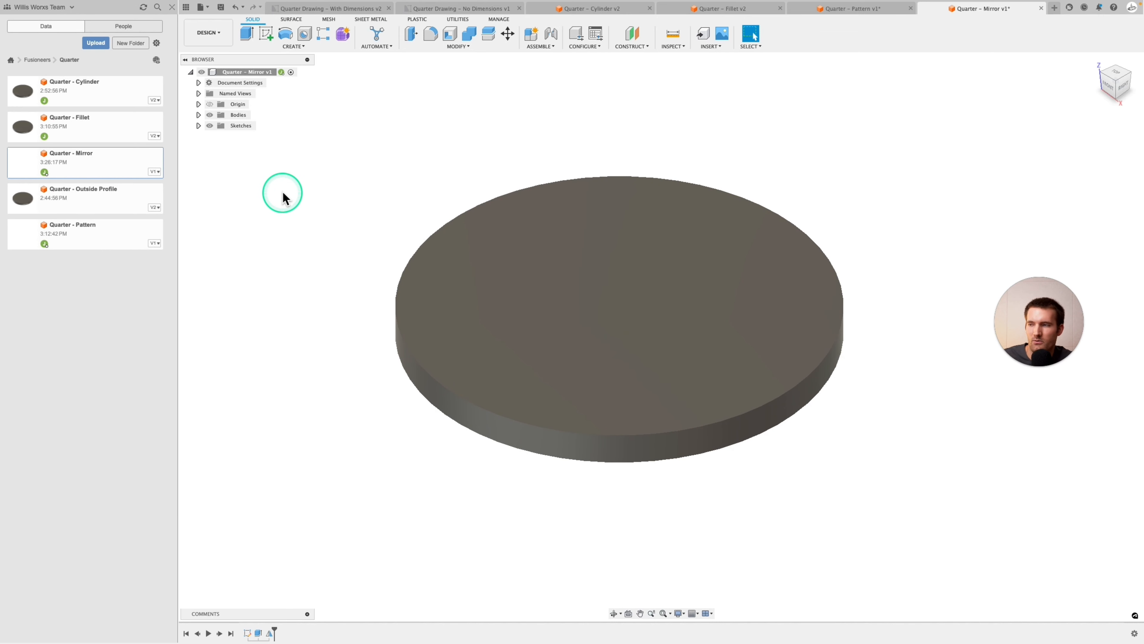